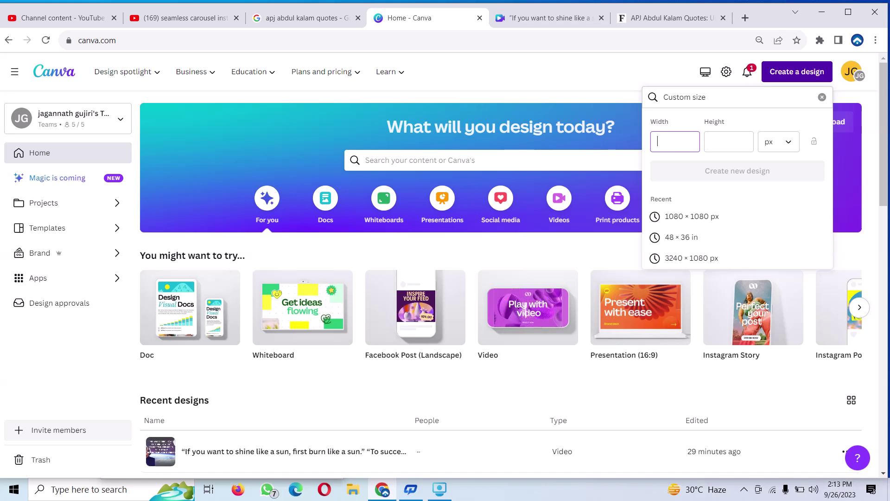
Step: Create a new custom-size design 4320 px wide and 1080 px high
{"action": "type", "text": "4320"}
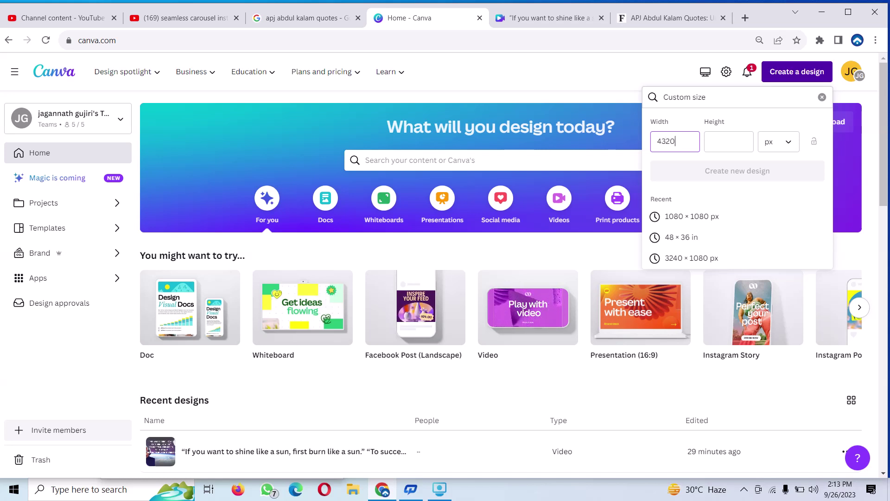
{"action": "left_click", "coordinate": [728, 142]}
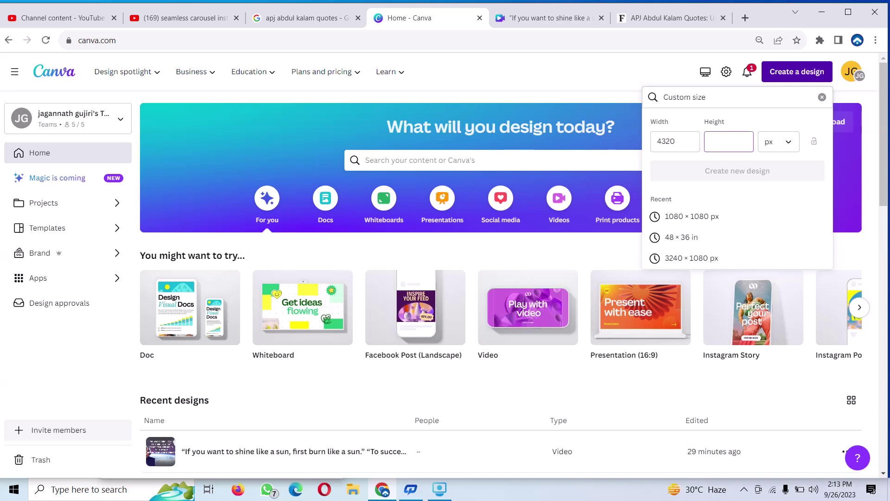
{"action": "type", "text": "1080"}
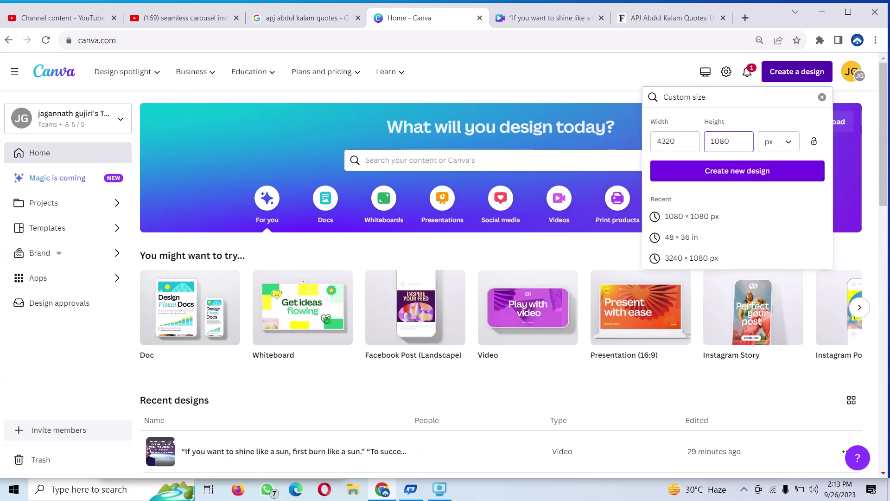
{"action": "left_click", "coordinate": [737, 170]}
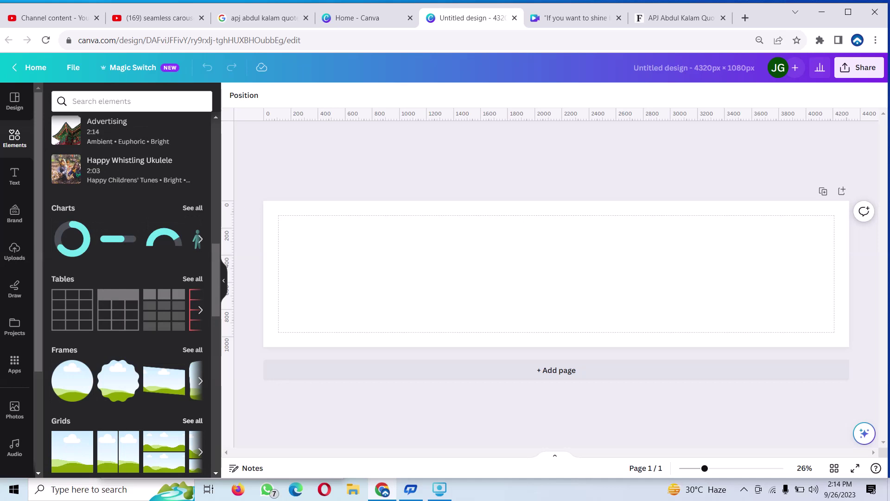
Step: Insert the grid with four equal vertical columns so that it fills the page
{"action": "left_click", "coordinate": [193, 420]}
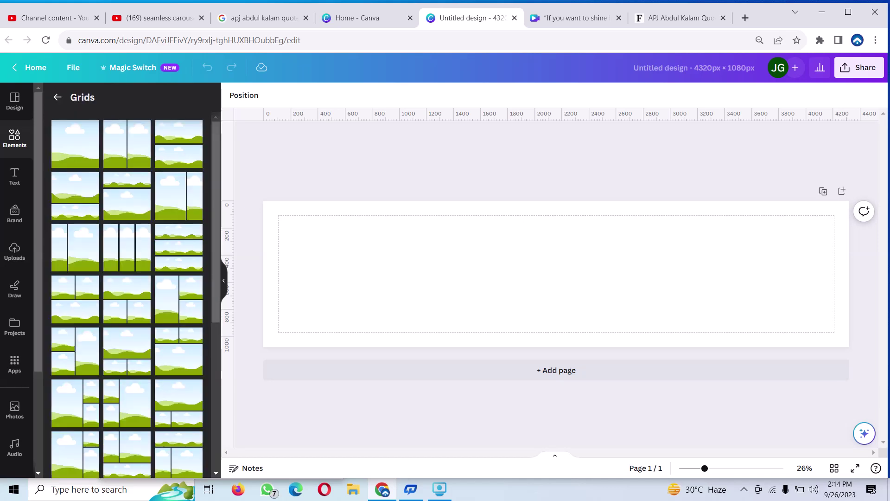
{"action": "scroll", "coordinate": [127, 288], "scroll_direction": "down", "scroll_amount": 6}
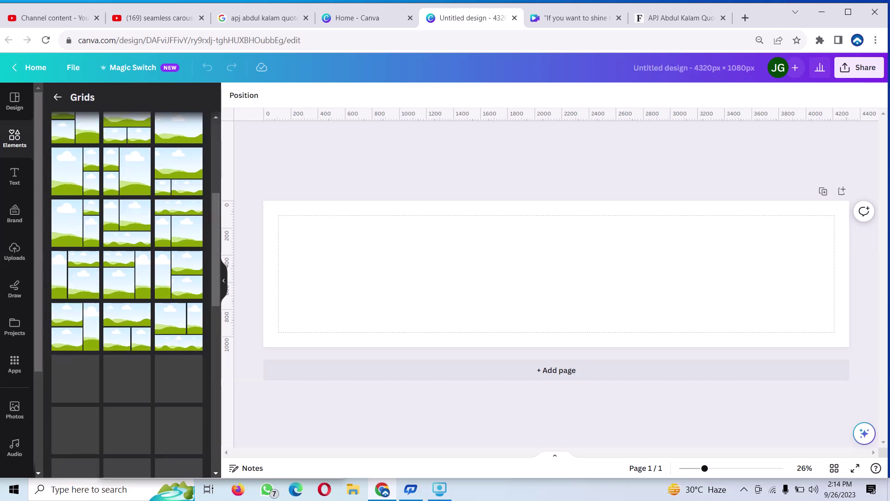
{"action": "scroll", "coordinate": [127, 287], "scroll_direction": "down", "scroll_amount": 2}
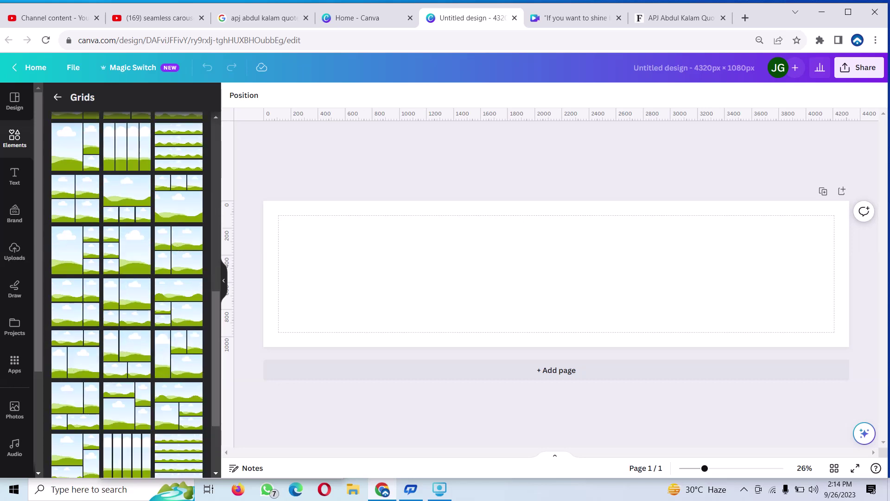
{"action": "left_click", "coordinate": [127, 146]}
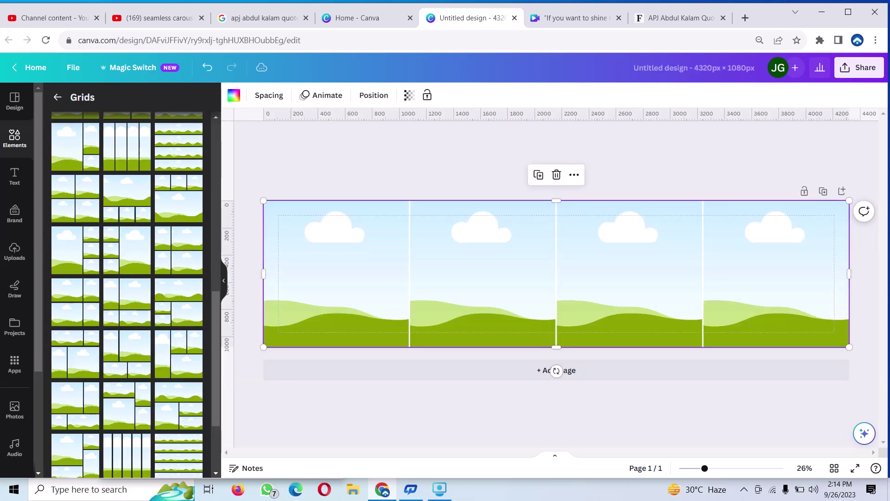
{"action": "left_click", "coordinate": [58, 97]}
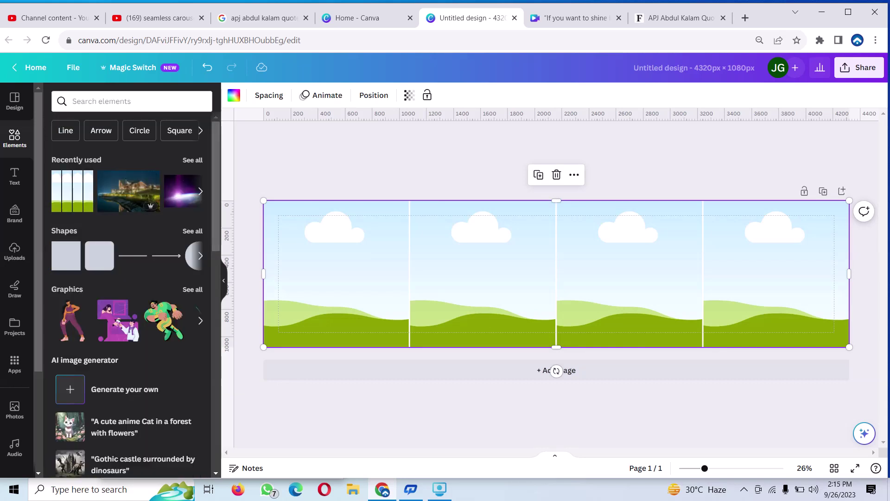
Step: Place vertical ruler guides on the three boundaries between the grid columns, the third at about 3238 px, and delete the grid
{"action": "left_click_drag", "start_coordinate": [227, 278], "coordinate": [408, 278]}
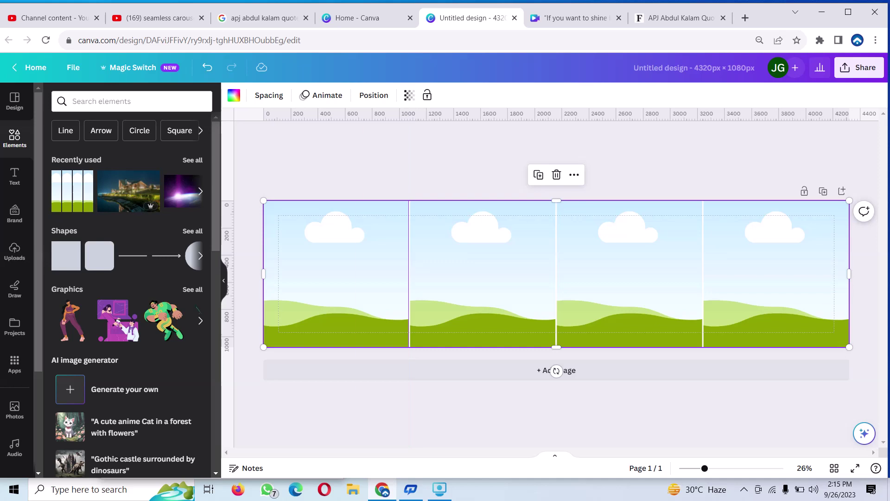
{"action": "left_click_drag", "start_coordinate": [227, 279], "coordinate": [557, 278]}
{"action": "left_click_drag", "start_coordinate": [227, 279], "coordinate": [703, 278]}
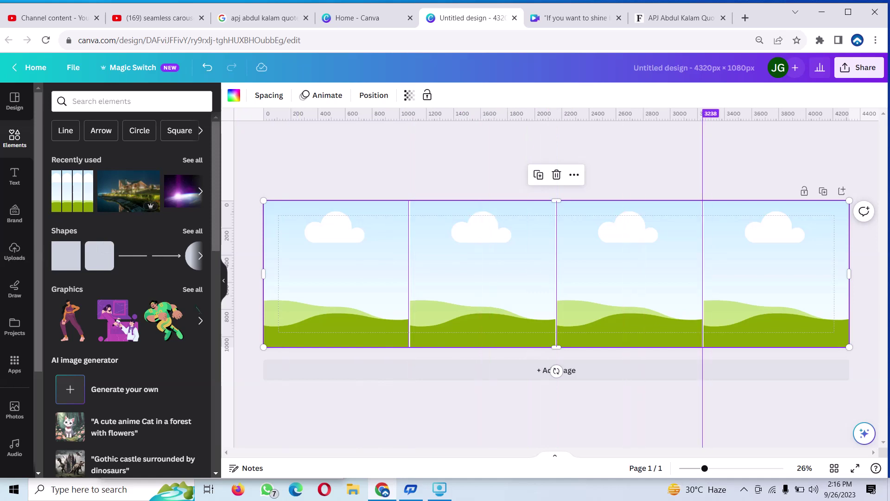
{"action": "left_click_drag", "start_coordinate": [702, 278], "coordinate": [702, 278]}
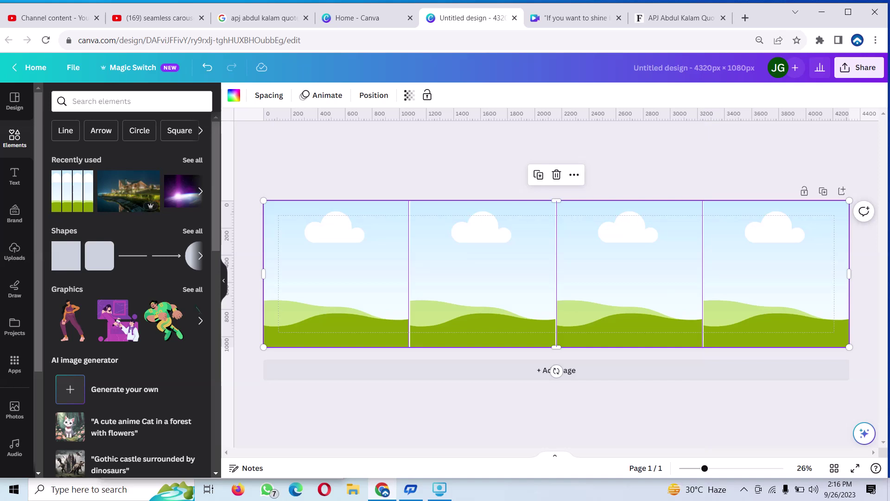
{"action": "key", "text": "Delete"}
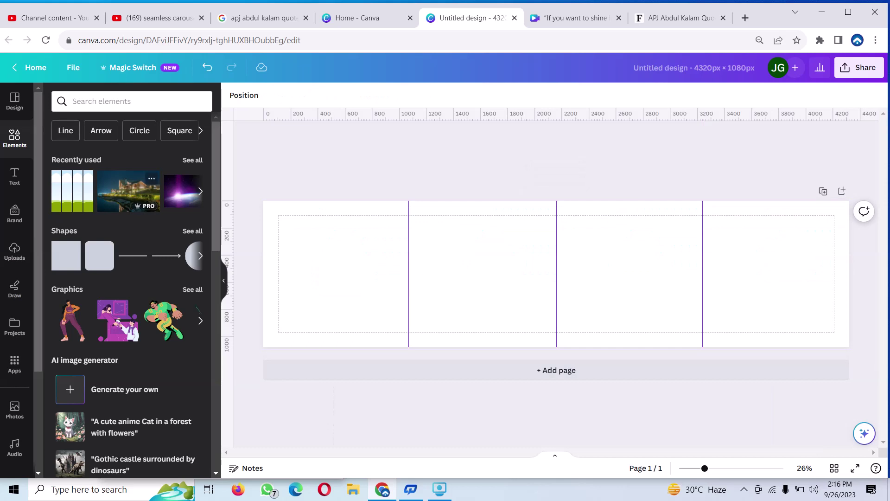
Step: Add the recently used night photo of the lit wooden house and set it as the page background
{"action": "left_click", "coordinate": [128, 190]}
{"action": "right_click", "coordinate": [501, 215]}
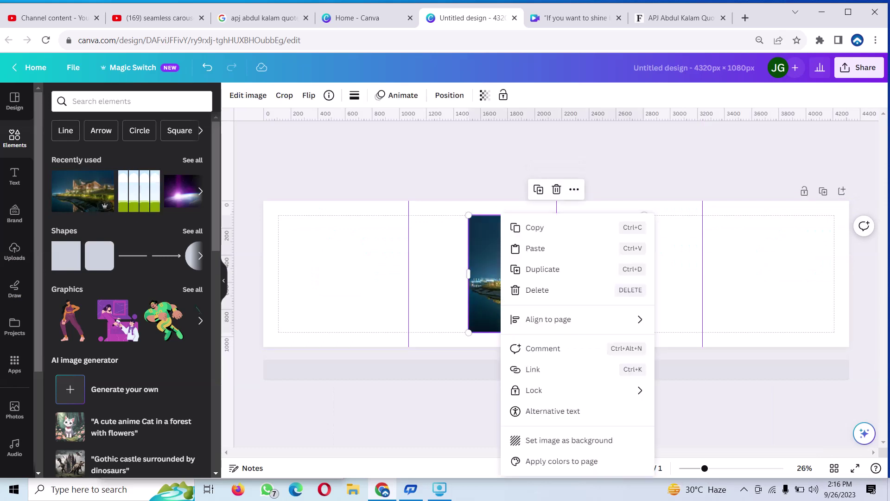
{"action": "left_click", "coordinate": [569, 440]}
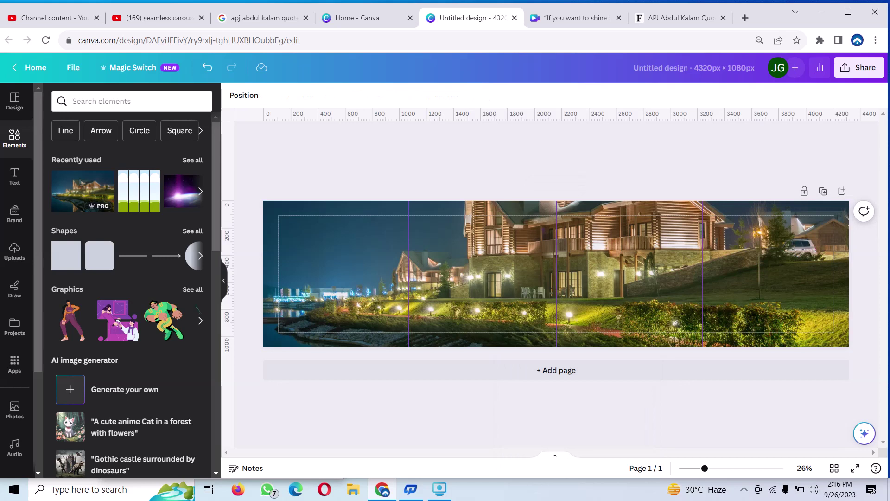
Step: Add a heading in the first panel, over the dark sky, with the text SEAM LESS
{"action": "left_click", "coordinate": [15, 177]}
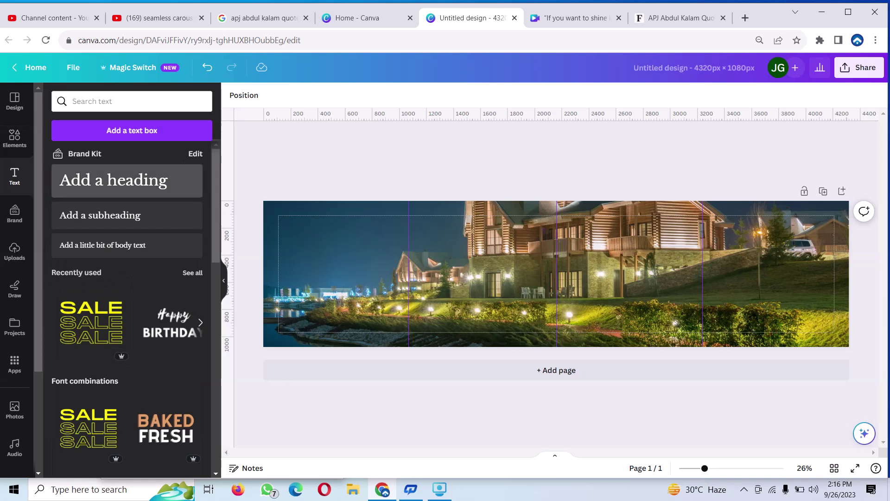
{"action": "left_click", "coordinate": [114, 181]}
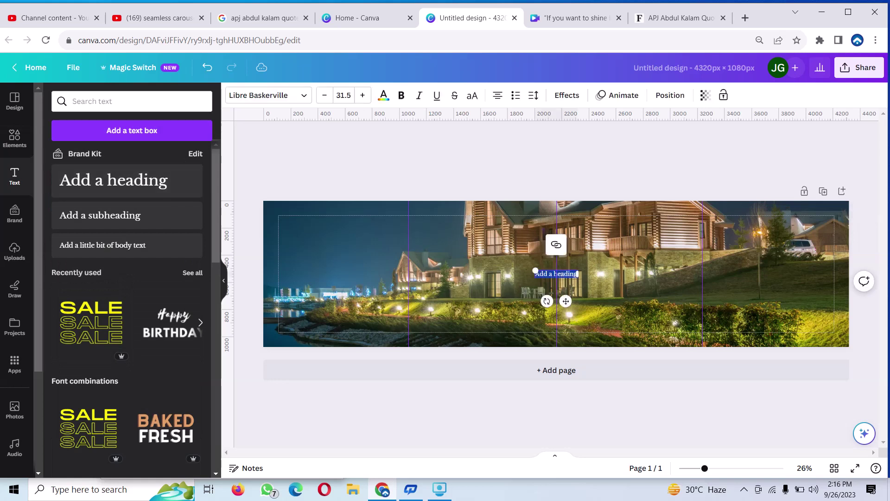
{"action": "left_click_drag", "start_coordinate": [576, 274], "coordinate": [345, 279]}
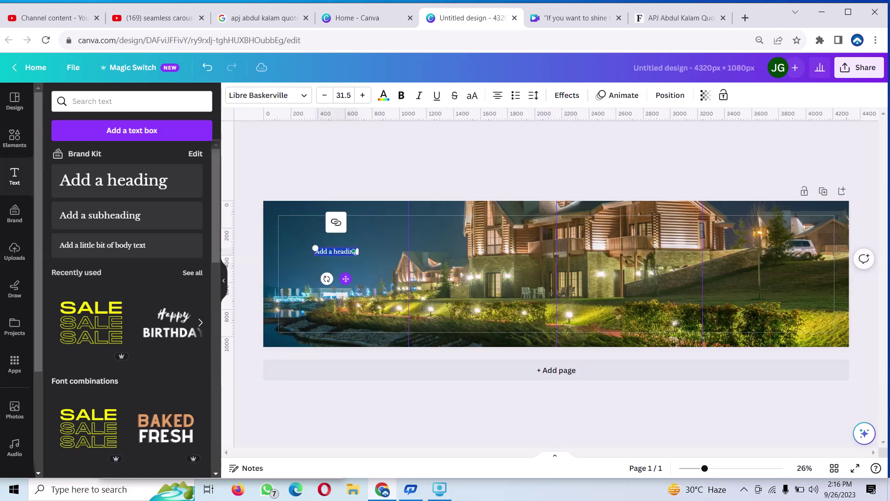
{"action": "key", "text": "BackSpace"}
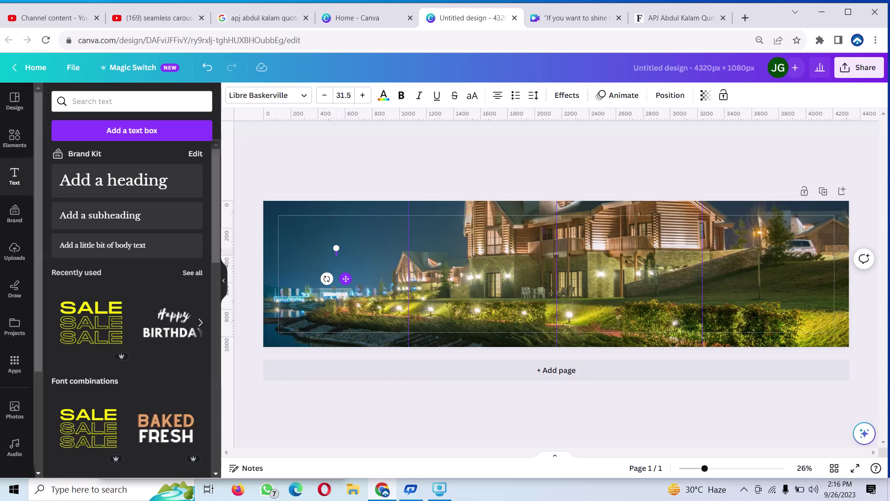
{"action": "type", "text": "SEAS"}
{"action": "type", "text": "LES"}
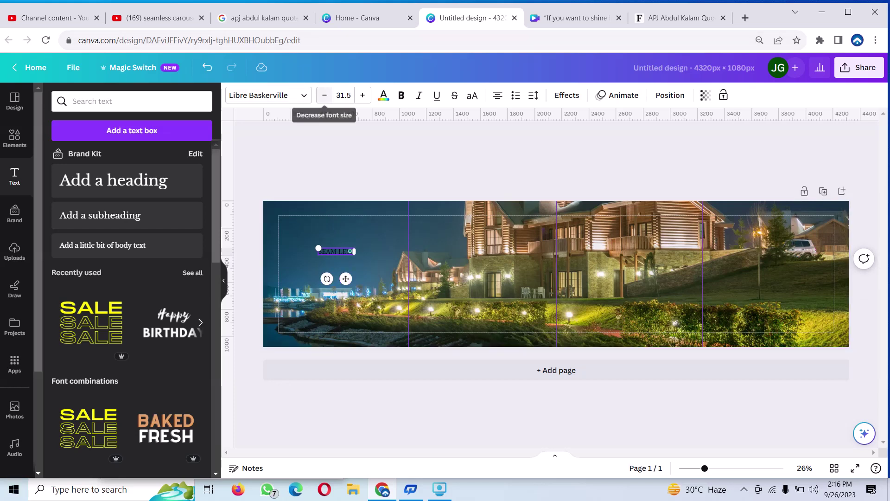
Step: Set the SEAM LESS heading's font to Anton and enlarge it to about size 169
{"action": "left_click", "coordinate": [324, 95]}
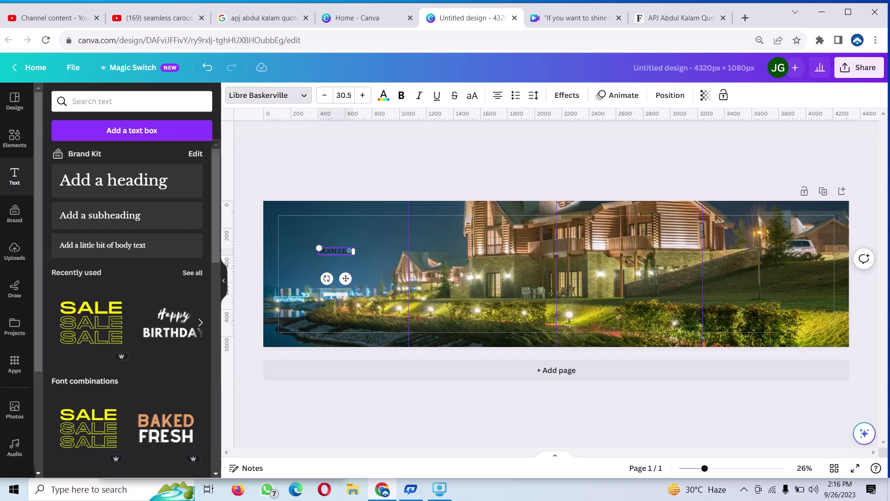
{"action": "left_click", "coordinate": [268, 95]}
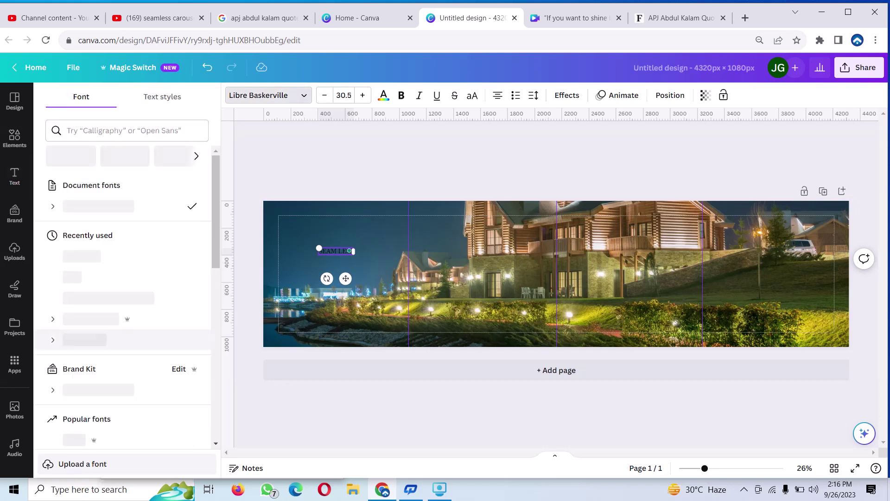
{"action": "left_click", "coordinate": [73, 276]}
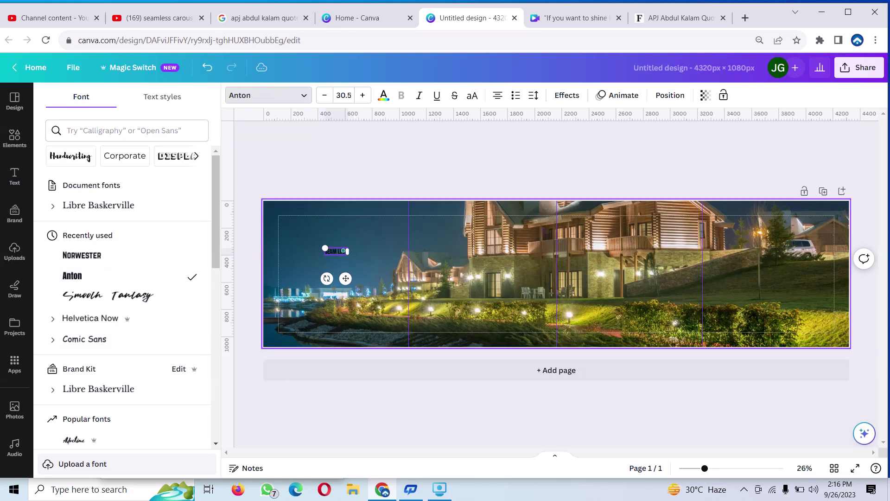
{"action": "left_click_drag", "start_coordinate": [324, 248], "coordinate": [213, 218]}
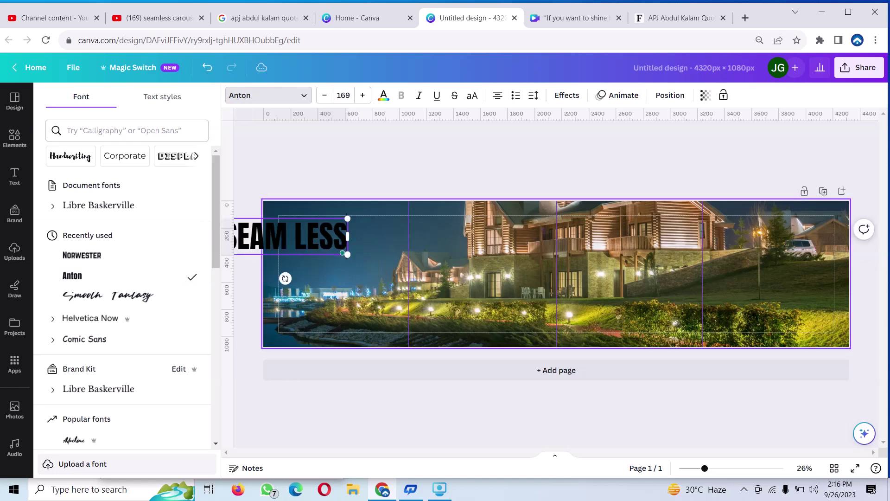
Step: Move the SEAM LESS heading fully into the first panel and scale it down to about size 162
{"action": "left_click", "coordinate": [557, 278]}
{"action": "left_click_drag", "start_coordinate": [288, 237], "coordinate": [346, 261]}
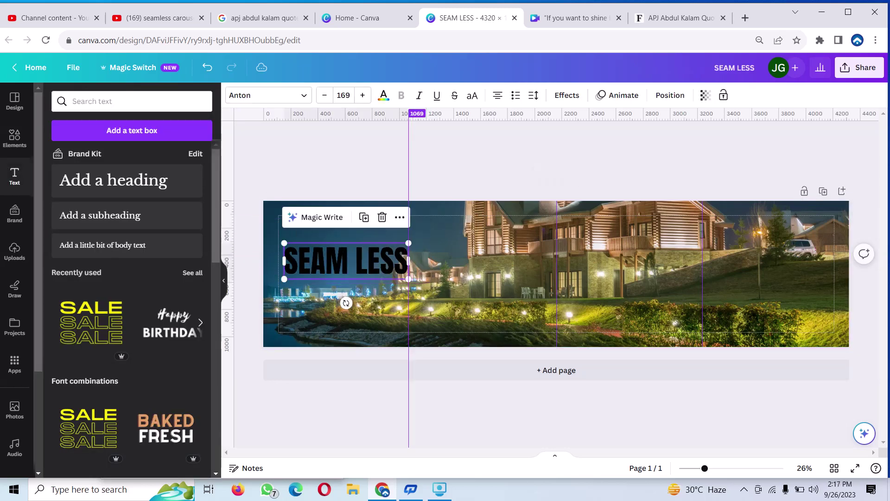
{"action": "left_click_drag", "start_coordinate": [407, 261], "coordinate": [403, 245]}
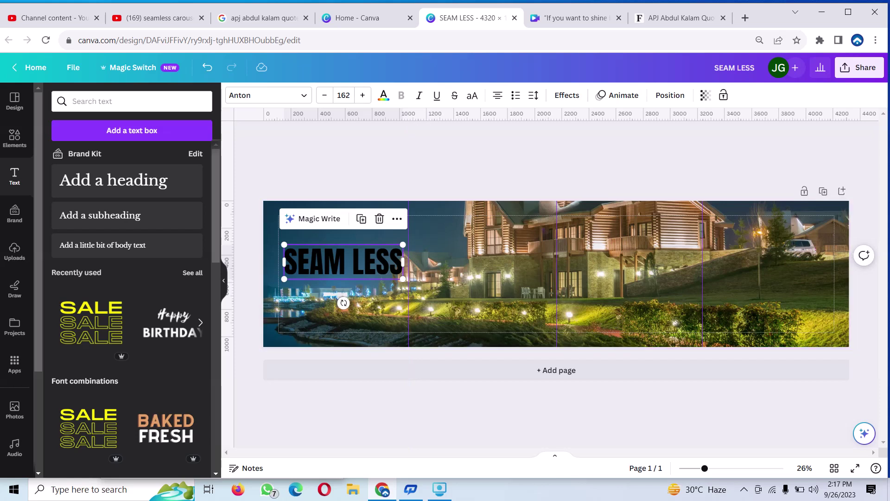
Step: Widen the SEAM LESS heading's text box past the first guide and colour its text white
{"action": "left_click_drag", "start_coordinate": [403, 262], "coordinate": [423, 262]}
{"action": "left_click", "coordinate": [423, 262]}
{"action": "left_click", "coordinate": [305, 262]}
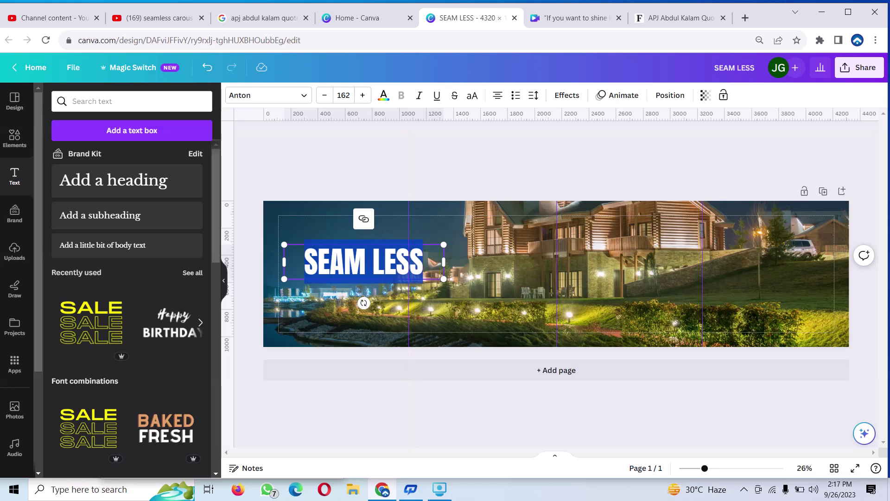
{"action": "left_click", "coordinate": [383, 95]}
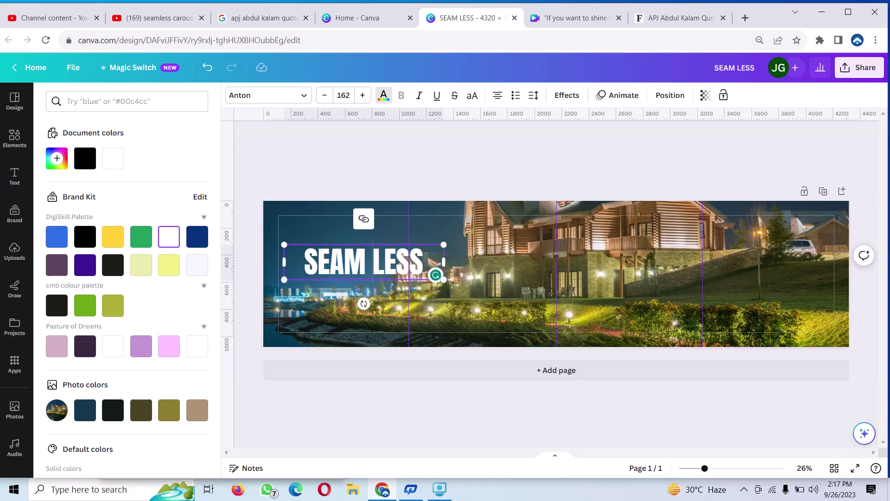
{"action": "left_click", "coordinate": [408, 309]}
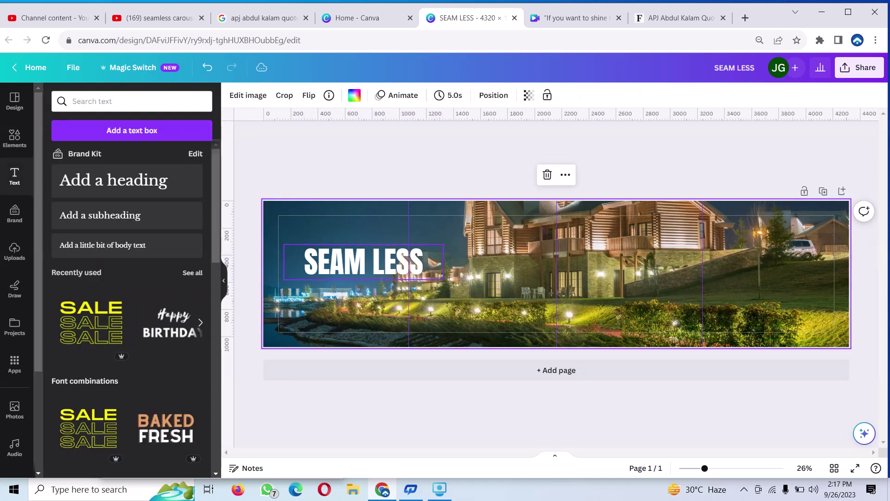
Step: Duplicate the SEAM LESS heading into the second panel and replace the copy's text with CAROUSAL
{"action": "left_click_drag", "start_coordinate": [371, 262], "coordinate": [499, 276]}
{"action": "left_click", "coordinate": [367, 219]}
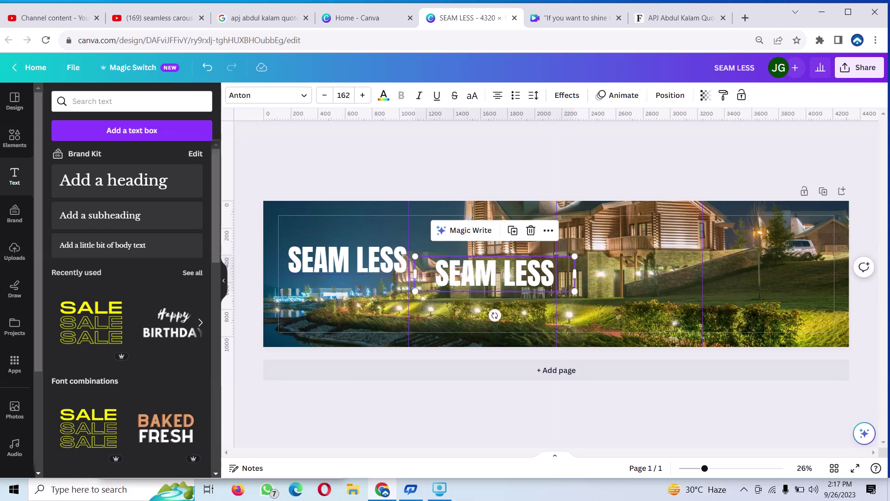
{"action": "double_click", "coordinate": [495, 273]}
{"action": "key", "text": "BackSpace"}
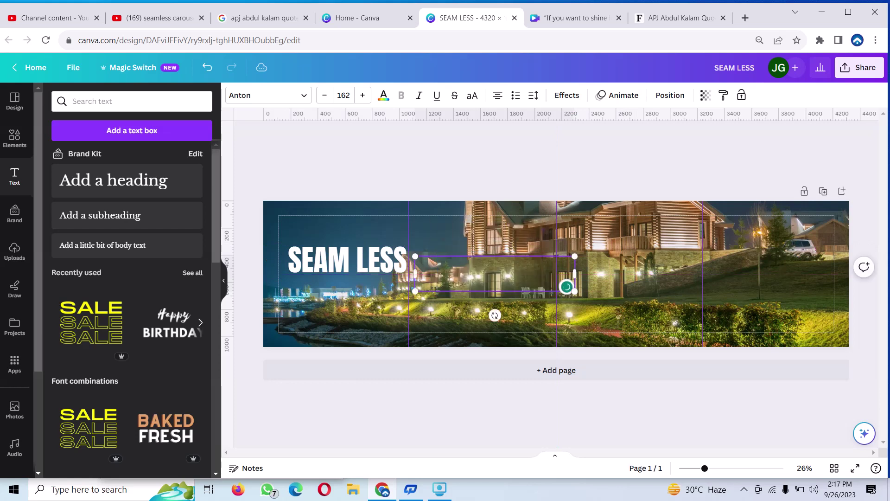
{"action": "type", "text": "CA"}
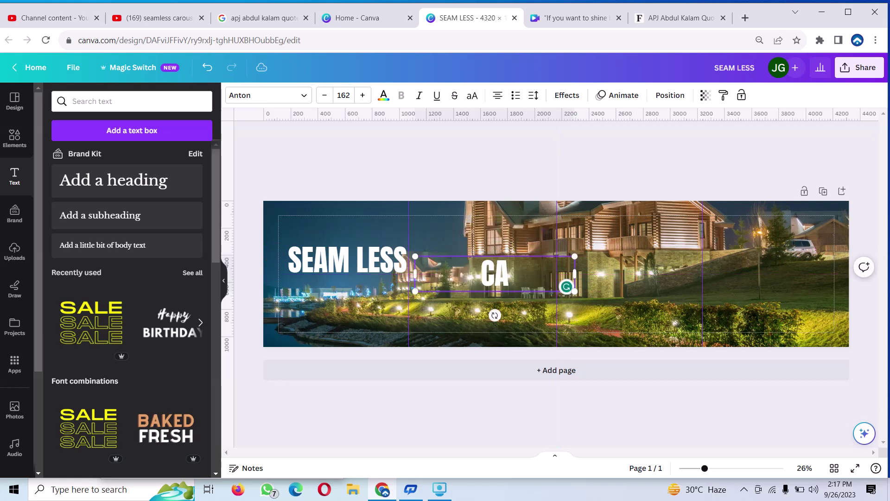
{"action": "type", "text": "ROU"}
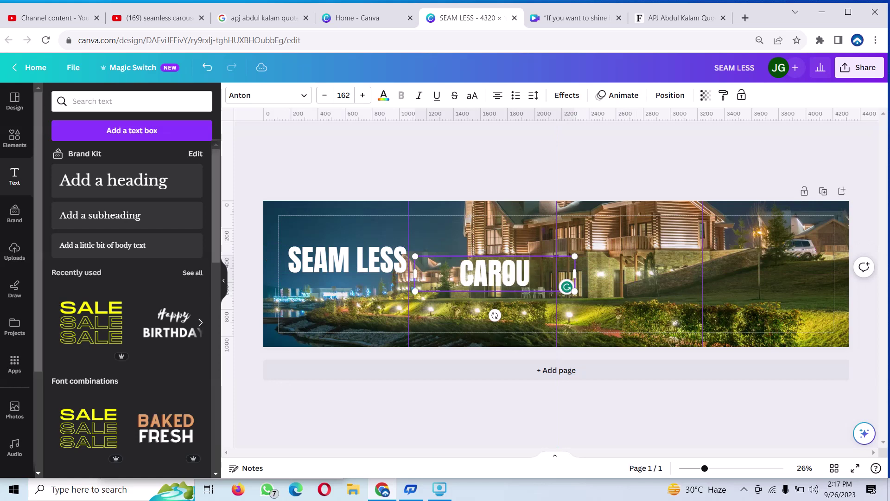
{"action": "type", "text": "SAL"}
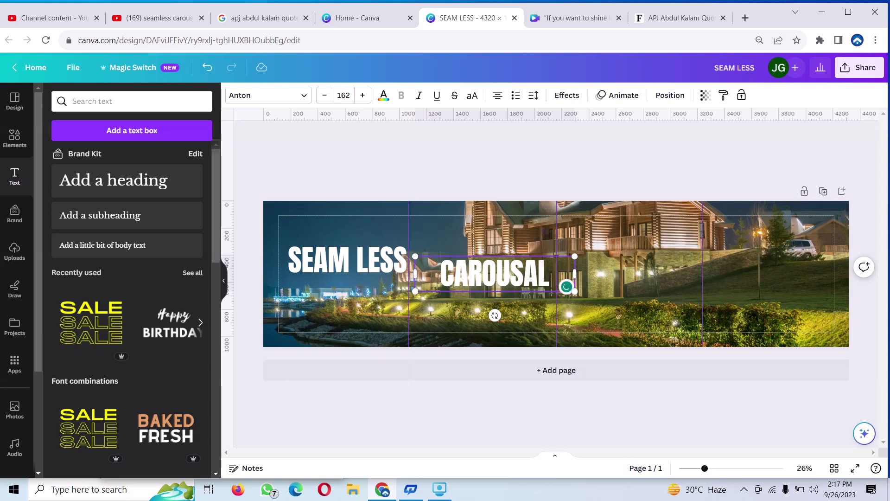
{"action": "left_click_drag", "start_coordinate": [441, 274], "coordinate": [550, 274]}
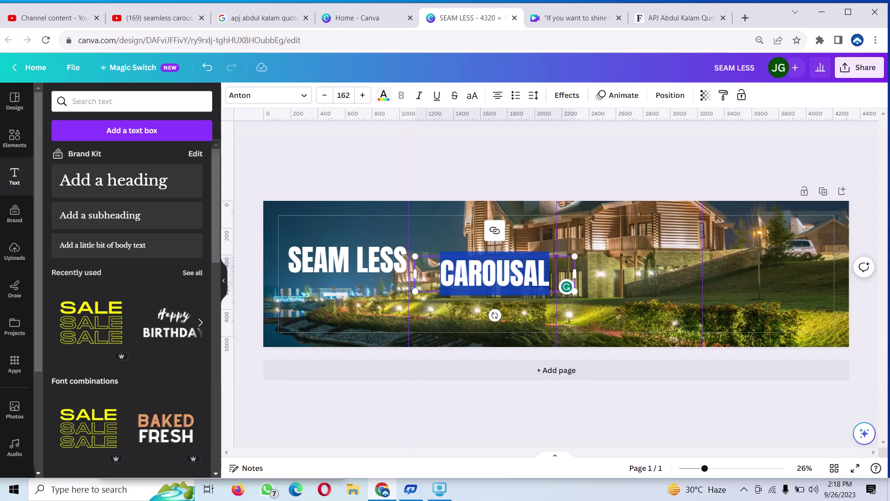
Step: Recolour the CAROUSAL heading's text with the custom off-white #EFE9E9
{"action": "left_click", "coordinate": [384, 95]}
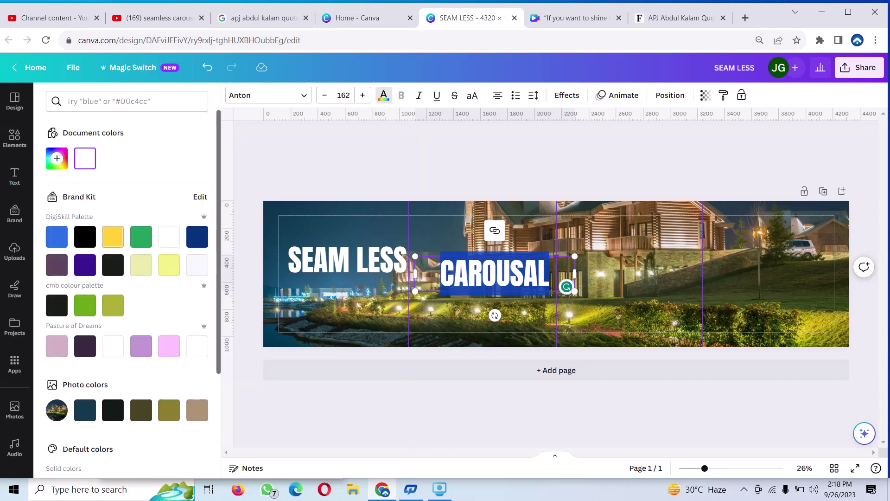
{"action": "scroll", "coordinate": [125, 278], "scroll_direction": "down", "scroll_amount": 2}
{"action": "scroll", "coordinate": [125, 278], "scroll_direction": "up", "scroll_amount": 3}
{"action": "left_click", "coordinate": [56, 158]}
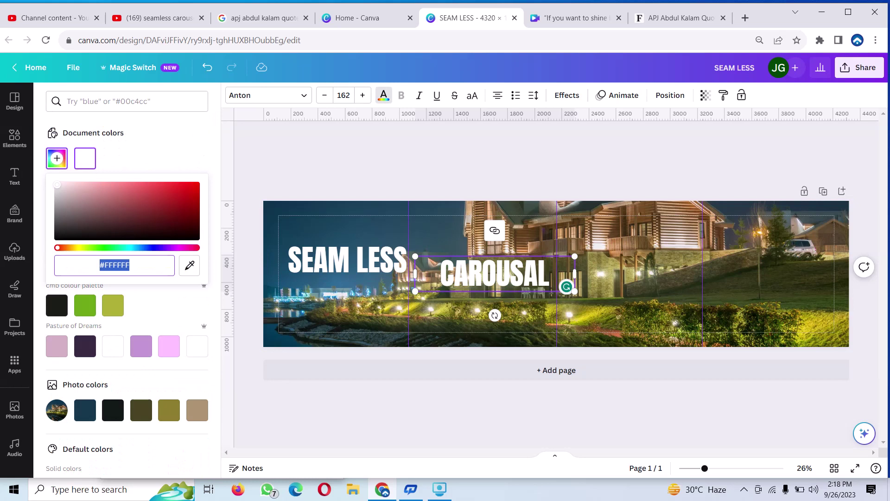
{"action": "left_click", "coordinate": [171, 185]}
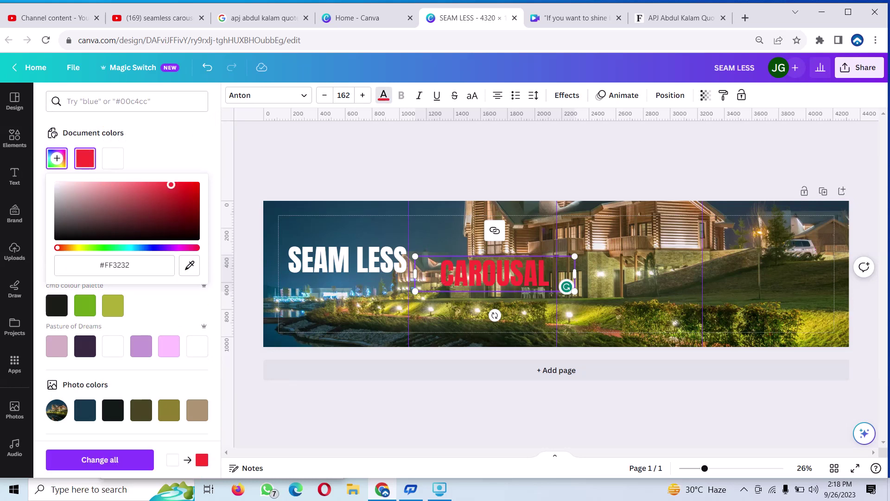
{"action": "left_click", "coordinate": [176, 213]}
{"action": "left_click_drag", "start_coordinate": [176, 213], "coordinate": [79, 194]}
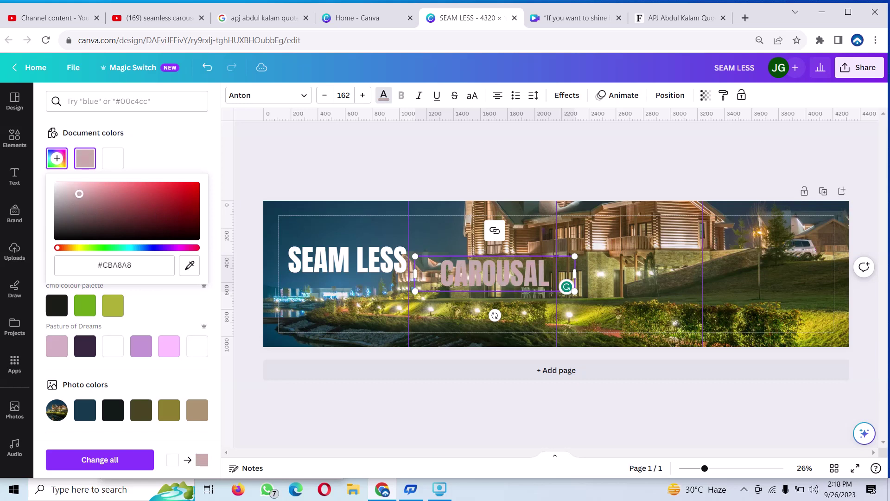
{"action": "left_click_drag", "start_coordinate": [86, 190], "coordinate": [58, 185]}
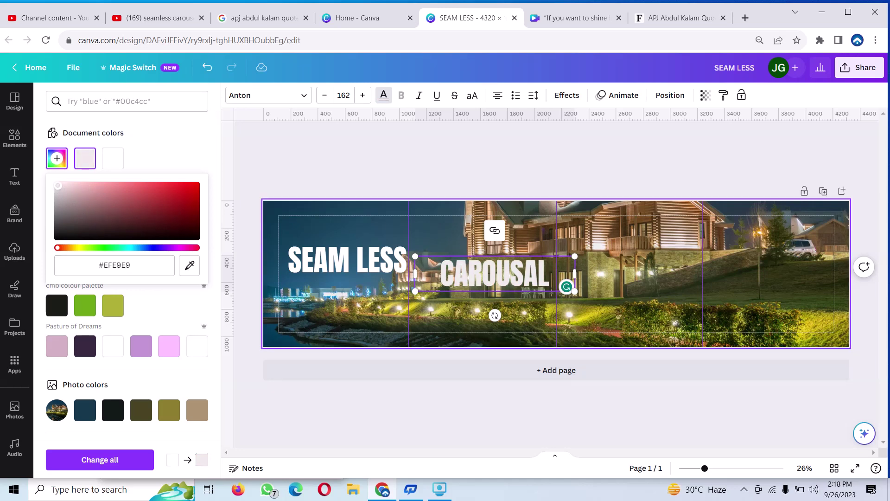
{"action": "left_click", "coordinate": [649, 302]}
Step: Raise the CAROUSAL heading slightly and give it a Background text effect with roundness 16 and spread 0
{"action": "left_click", "coordinate": [494, 274]}
{"action": "left_click_drag", "start_coordinate": [495, 274], "coordinate": [497, 251]}
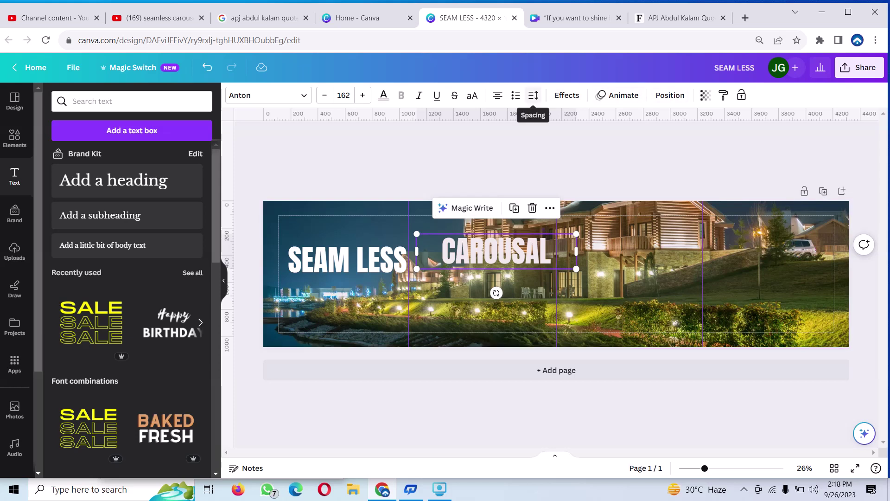
{"action": "left_click", "coordinate": [566, 95]}
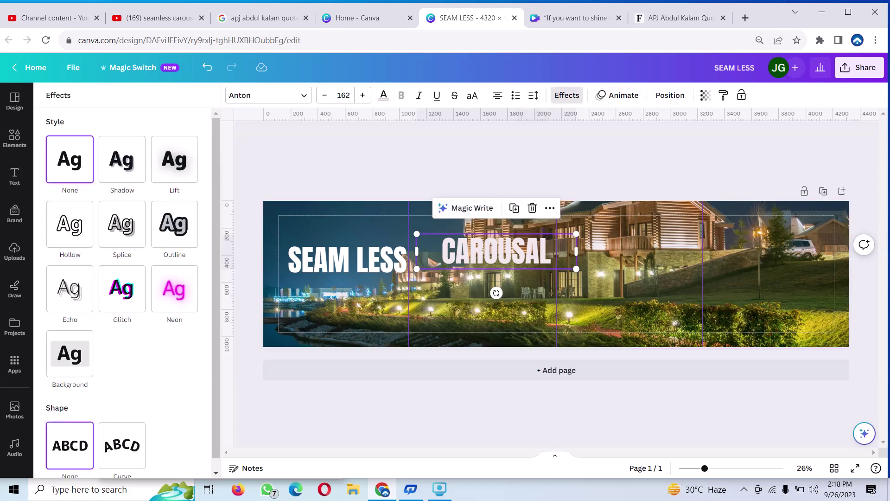
{"action": "left_click", "coordinate": [69, 353]}
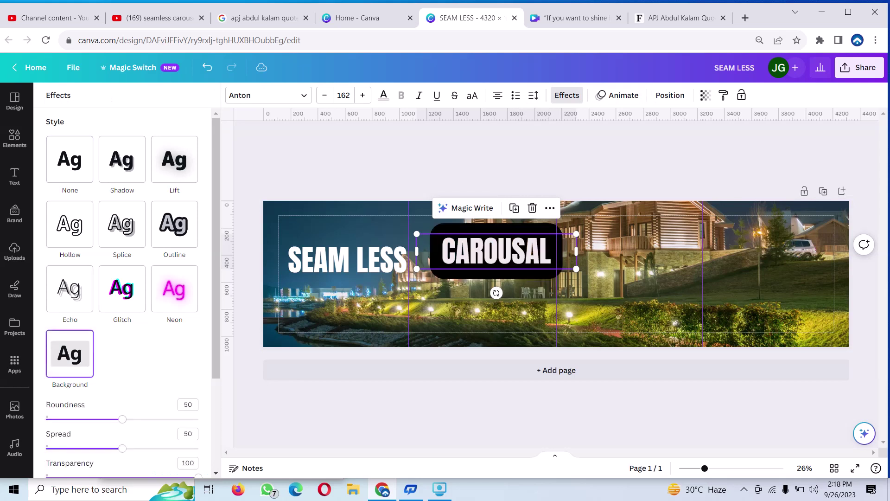
{"action": "left_click_drag", "start_coordinate": [123, 419], "coordinate": [70, 419]}
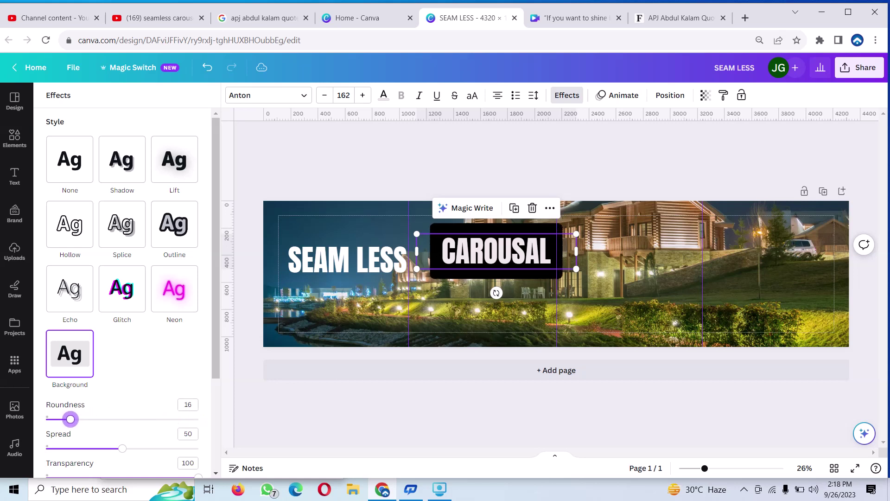
{"action": "left_click_drag", "start_coordinate": [122, 448], "coordinate": [45, 448]}
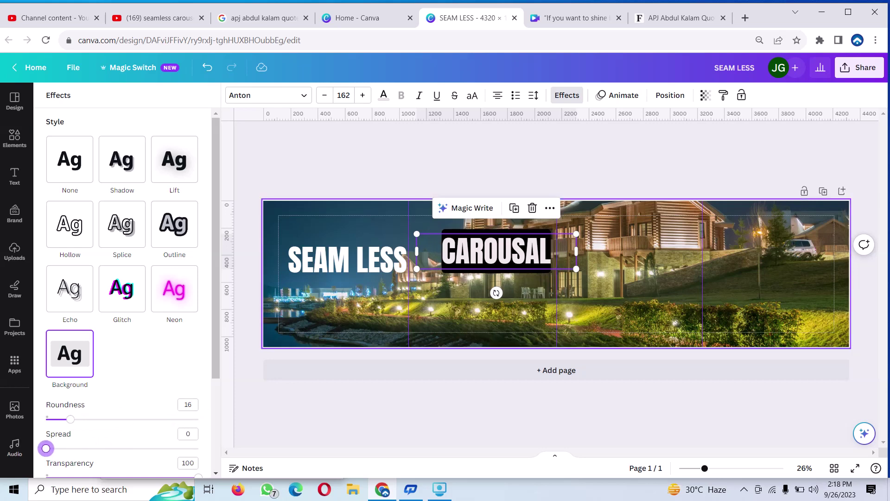
Step: Set the colour of the CAROUSAL heading's background effect to dark violet #3a1591 from the DigiSkill Palette
{"action": "scroll", "coordinate": [122, 288], "scroll_direction": "down", "scroll_amount": 3}
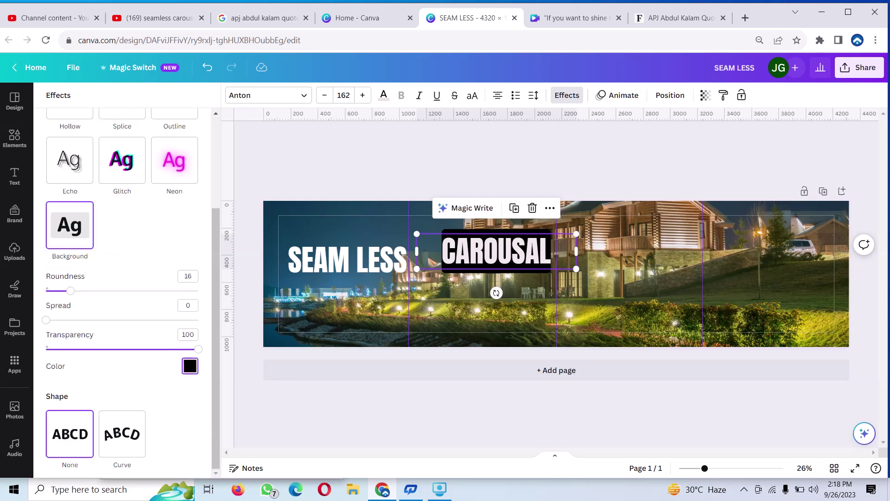
{"action": "left_click", "coordinate": [190, 366]}
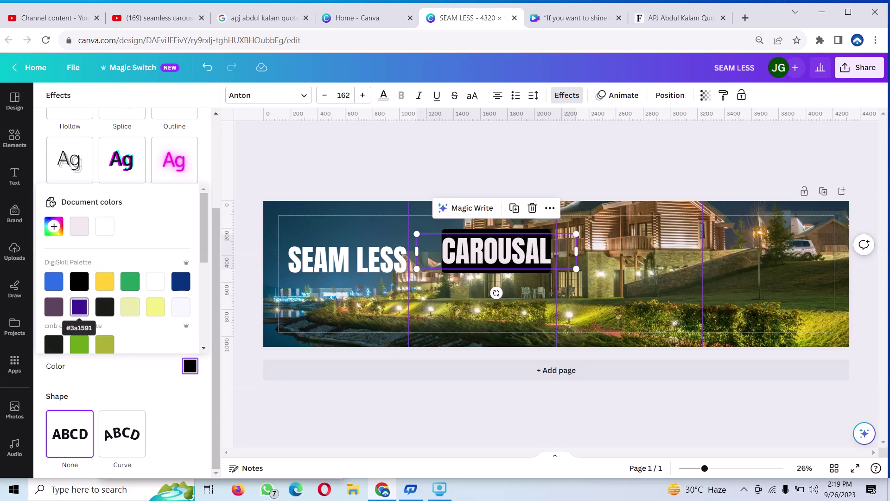
{"action": "left_click", "coordinate": [79, 307]}
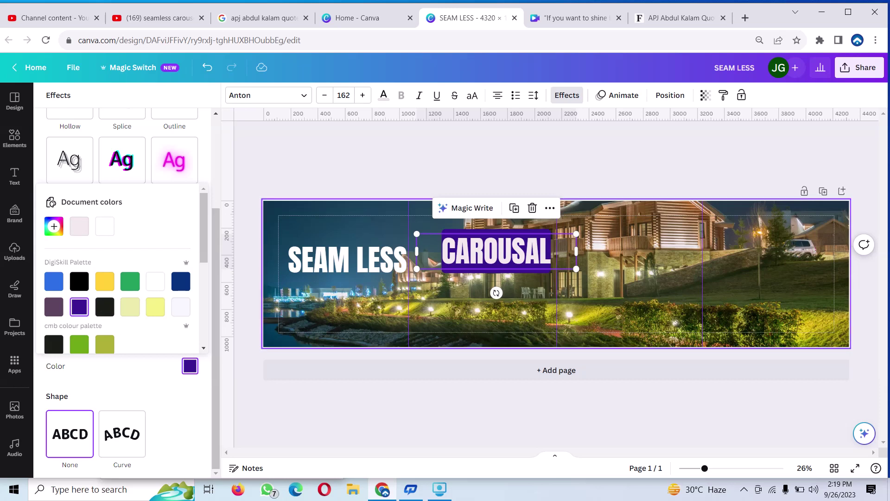
{"action": "key", "text": "Escape"}
{"action": "key", "text": "Escape"}
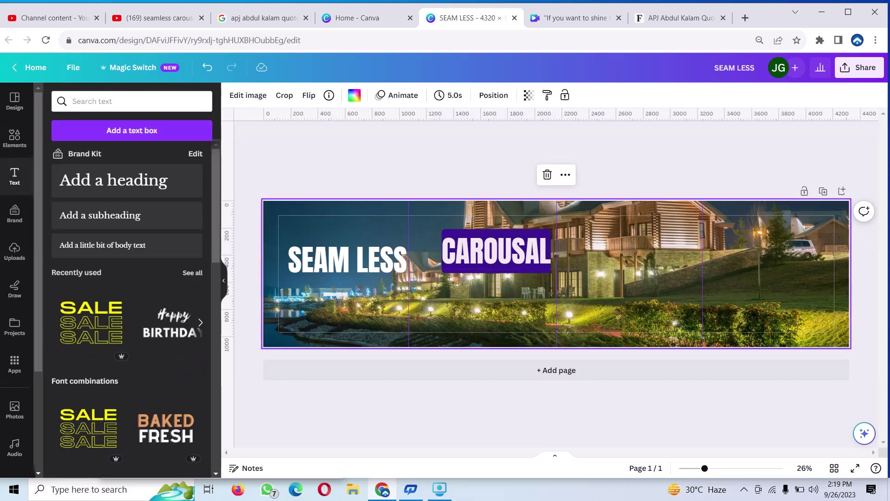
Step: Try the DigiSkill Palette green and the cmb colour palette's bright green on the CAROUSAL heading's background effect
{"action": "left_click", "coordinate": [496, 252]}
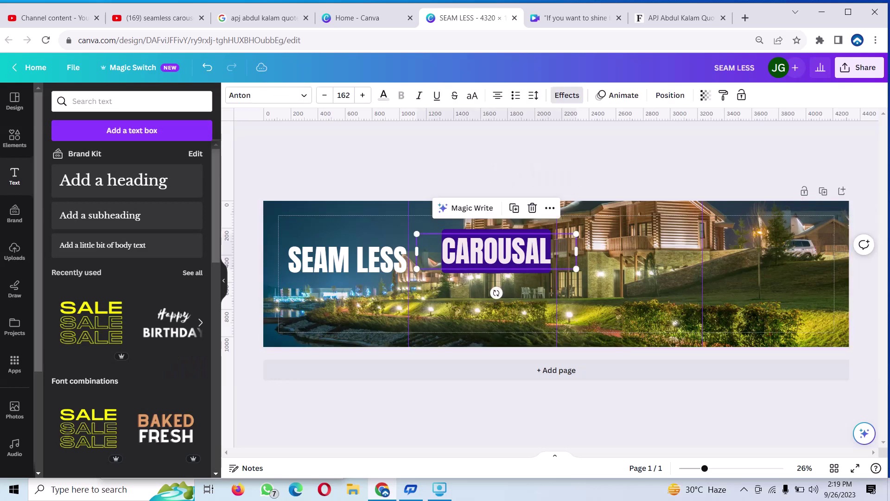
{"action": "left_click", "coordinate": [498, 251]}
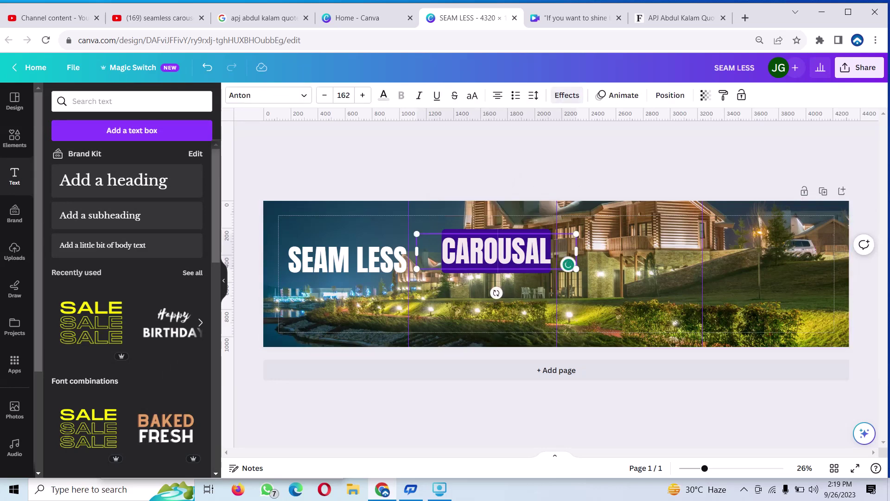
{"action": "left_click", "coordinate": [567, 95]}
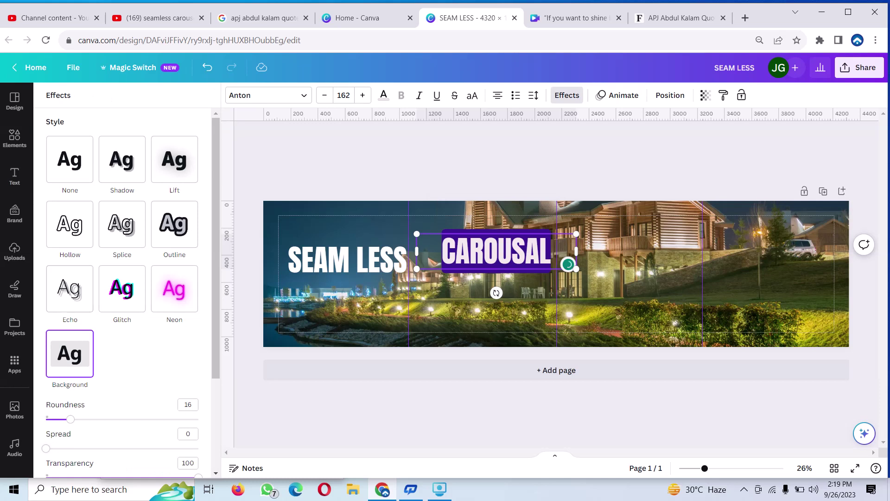
{"action": "scroll", "coordinate": [122, 288], "scroll_direction": "down", "scroll_amount": 3}
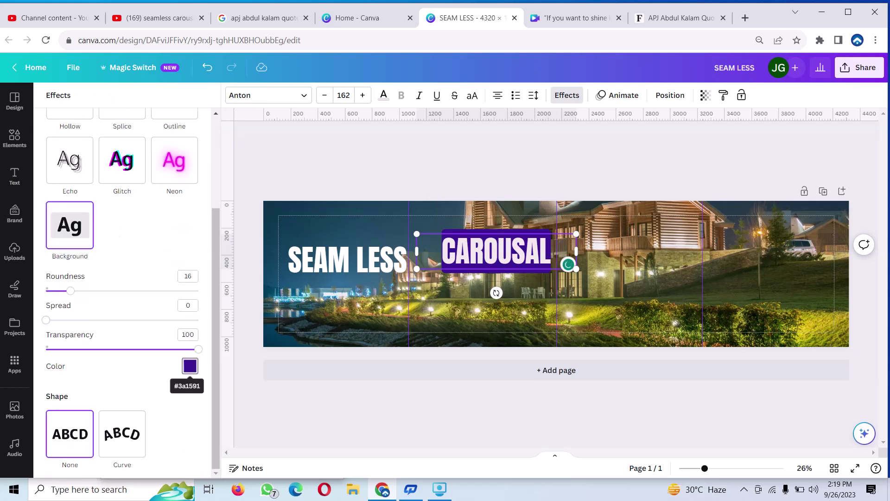
{"action": "left_click", "coordinate": [190, 366]}
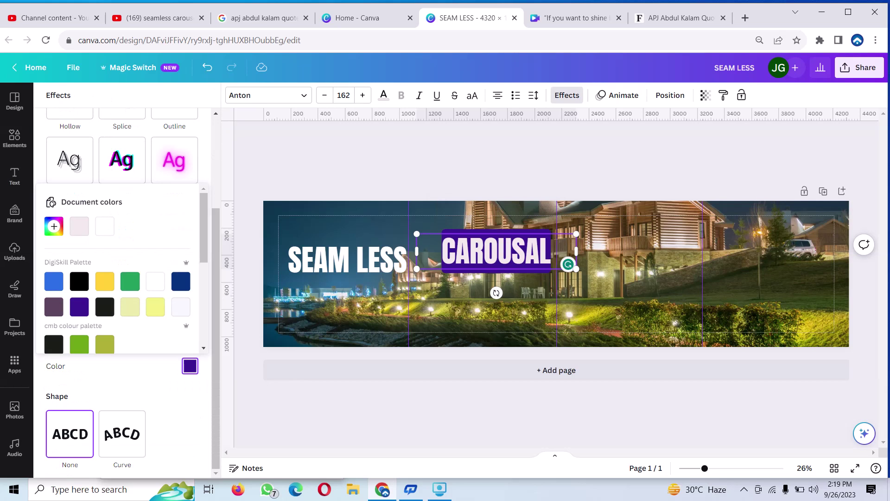
{"action": "key", "text": "Escape"}
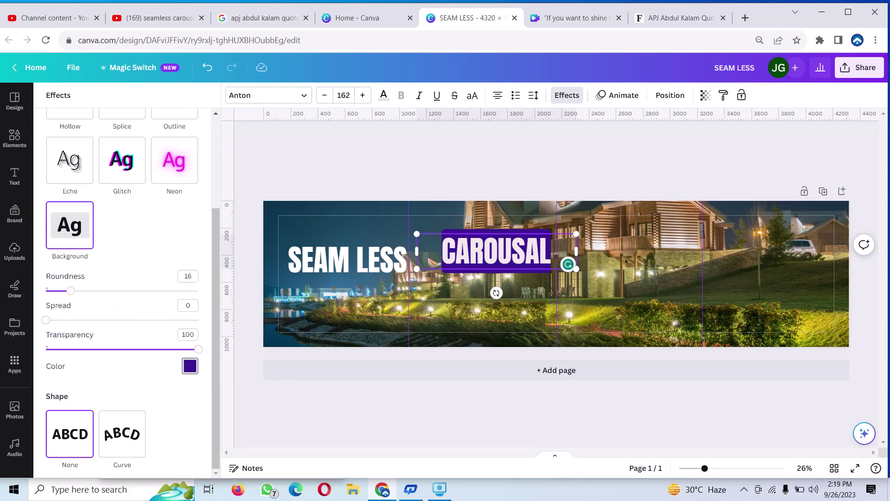
{"action": "left_click", "coordinate": [190, 366]}
{"action": "scroll", "coordinate": [156, 259], "scroll_direction": "down", "scroll_amount": 4}
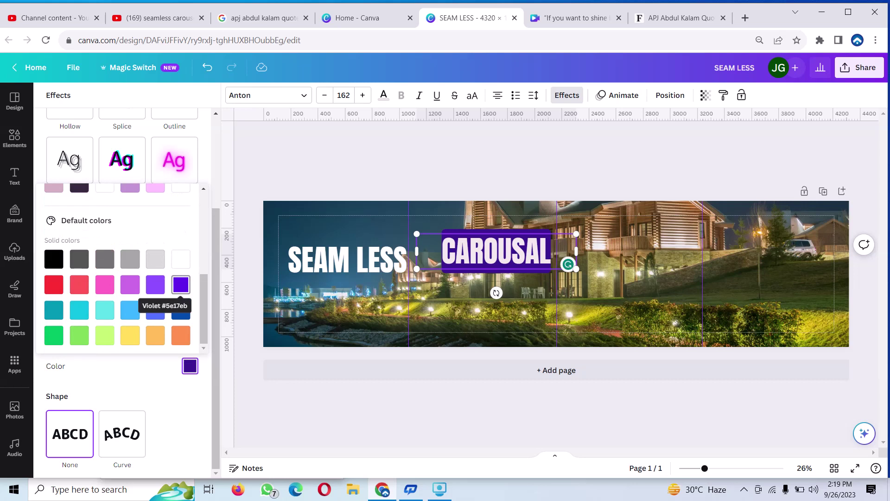
{"action": "scroll", "coordinate": [181, 284], "scroll_direction": "up", "scroll_amount": 3}
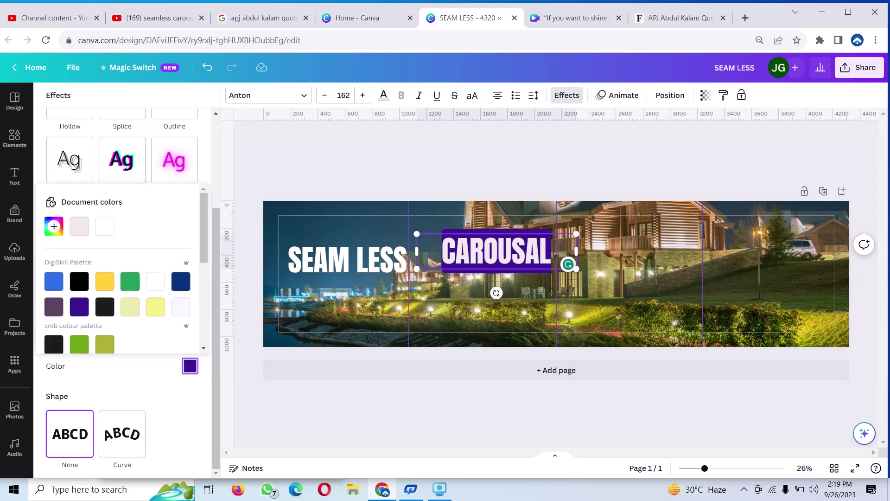
{"action": "left_click", "coordinate": [130, 281]}
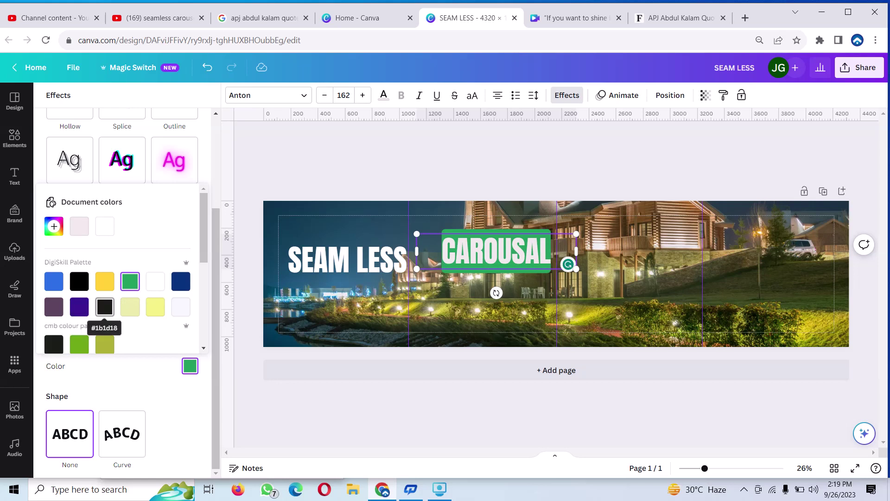
{"action": "scroll", "coordinate": [116, 316], "scroll_direction": "down", "scroll_amount": 1}
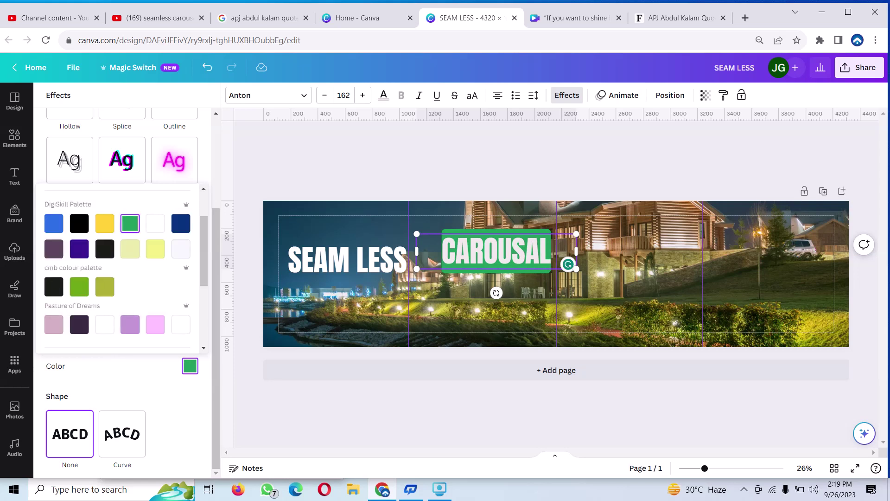
{"action": "left_click", "coordinate": [79, 286]}
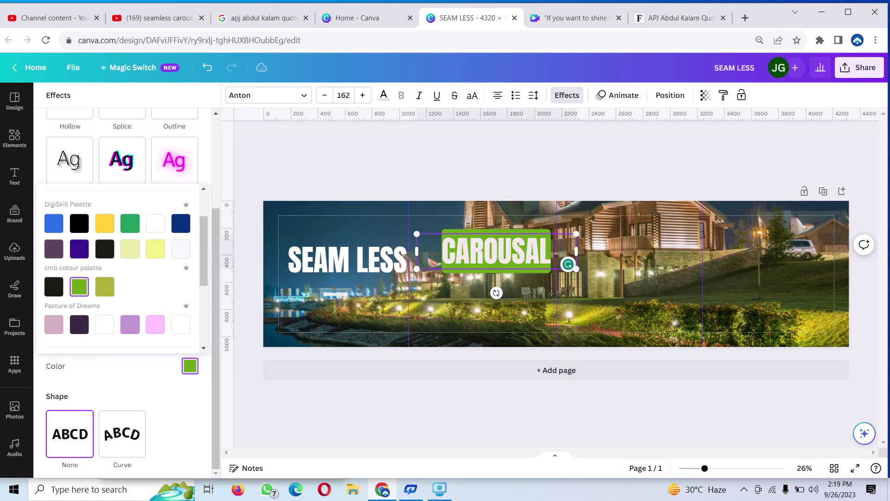
{"action": "scroll", "coordinate": [122, 267], "scroll_direction": "up", "scroll_amount": 2}
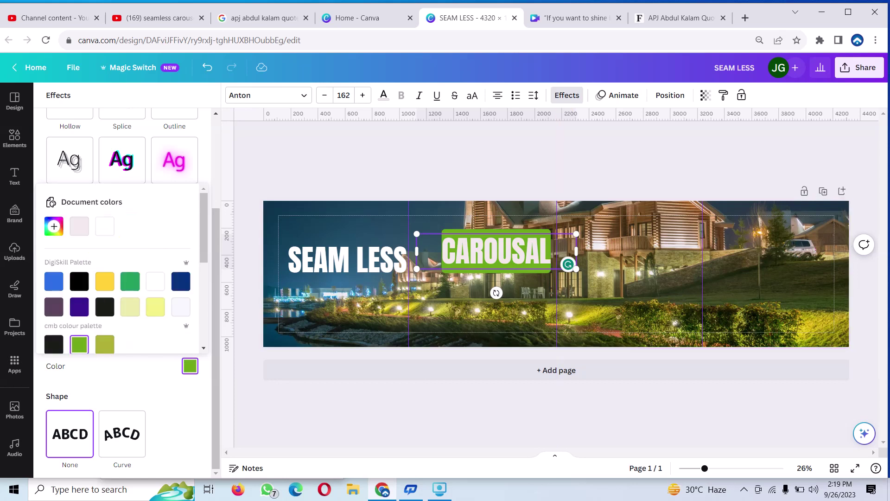
Step: Set the CAROUSAL heading's background effect to the custom magenta #A51679
{"action": "left_click", "coordinate": [54, 226]}
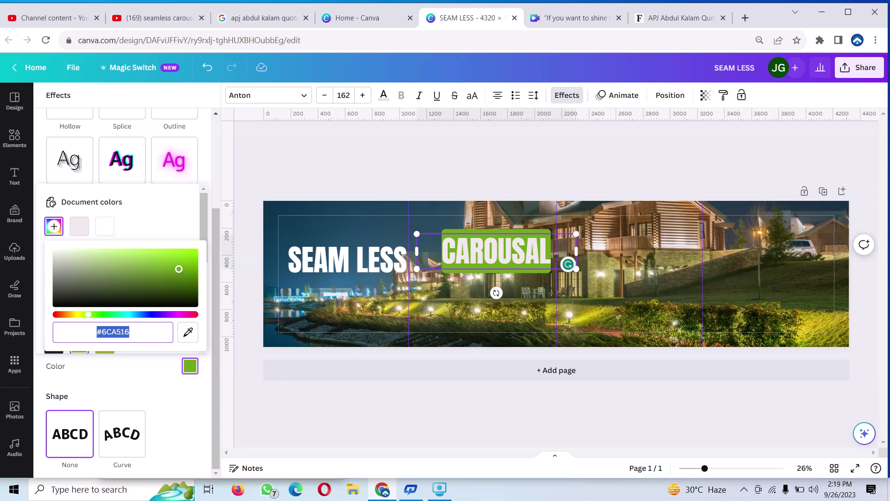
{"action": "left_click", "coordinate": [171, 315]}
{"action": "left_click_drag", "start_coordinate": [171, 314], "coordinate": [179, 314]}
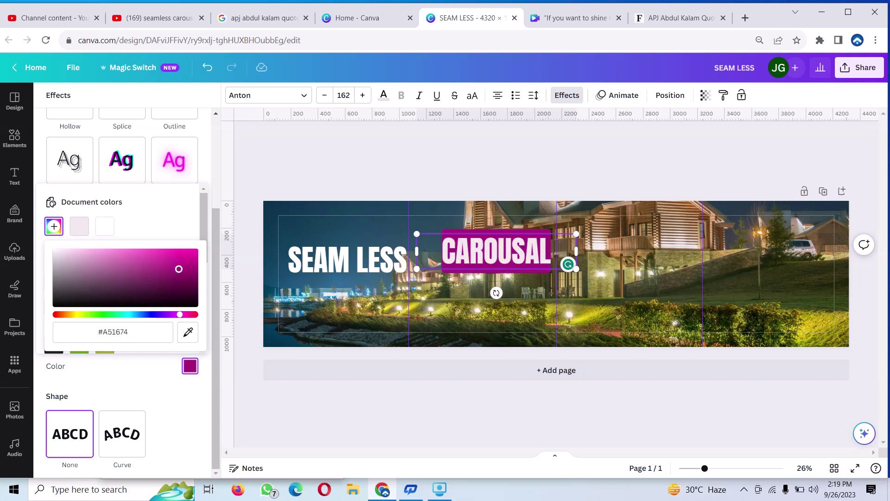
{"action": "mouse_move", "coordinate": [180, 314]}
{"action": "left_mouse_down"}
{"action": "mouse_move", "coordinate": [195, 314]}
{"action": "mouse_move", "coordinate": [179, 314]}
{"action": "left_mouse_up"}
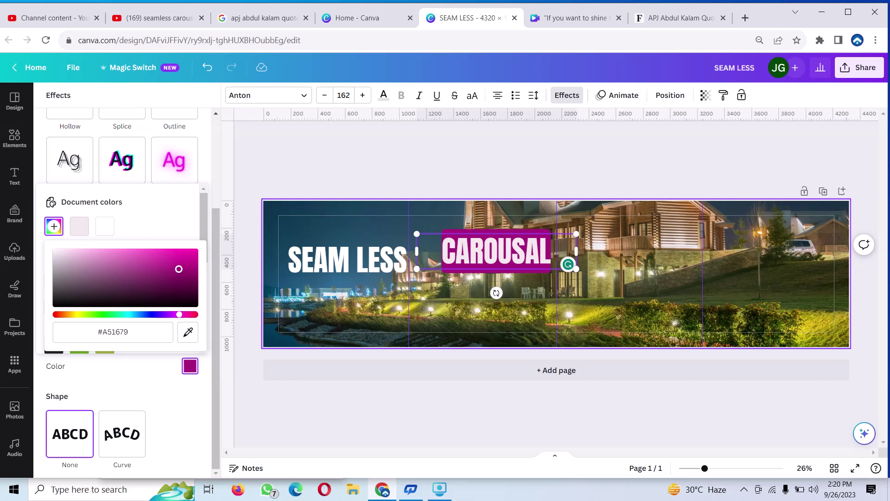
Step: Move the CAROUSAL heading down and closer to SEAM LESS so both words sit on the same line
{"action": "left_click", "coordinate": [468, 306]}
{"action": "left_click", "coordinate": [468, 306]}
{"action": "mouse_move", "coordinate": [496, 251]}
{"action": "left_mouse_down"}
{"action": "mouse_move", "coordinate": [488, 274]}
{"action": "mouse_move", "coordinate": [481, 261]}
{"action": "left_mouse_up"}
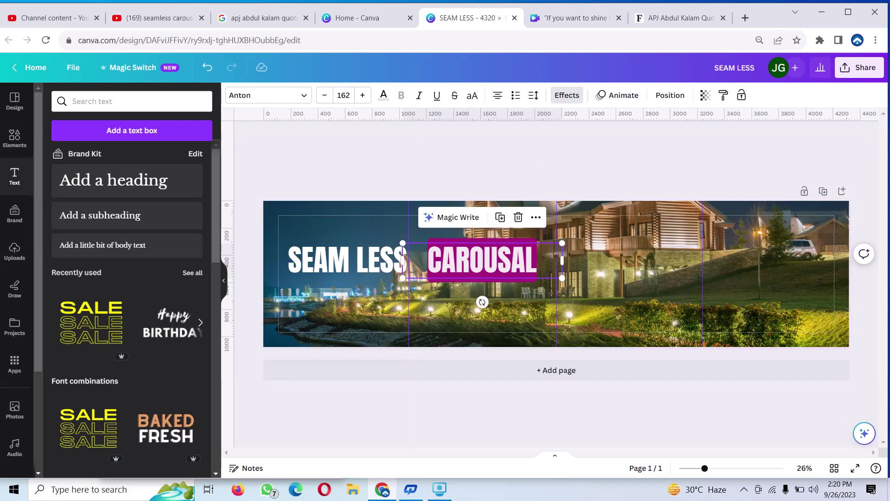
{"action": "key", "text": "Escape"}
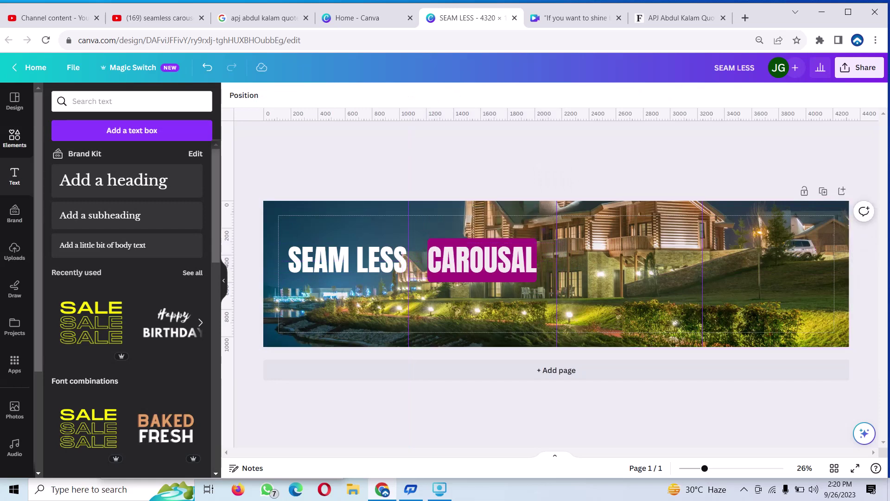
Step: Add the thick half-circle ring from an elements search for half circle, opening upward at the page's top edge across the first panel boundary
{"action": "left_click", "coordinate": [14, 137]}
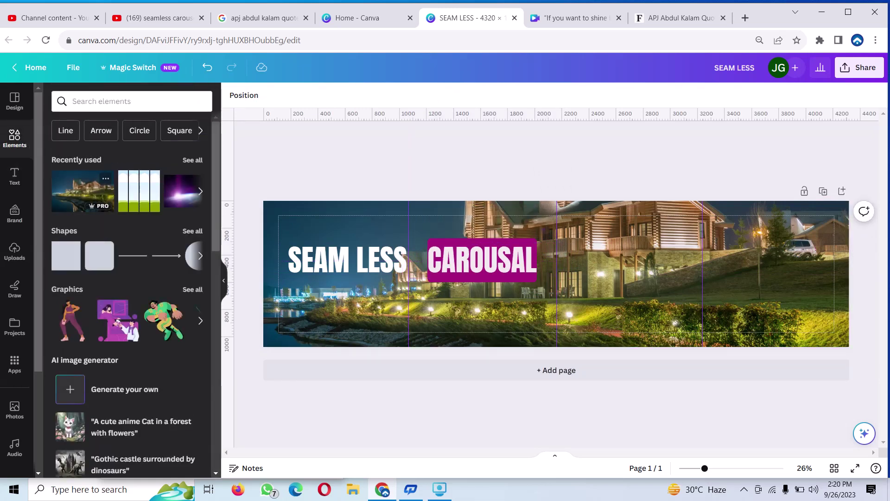
{"action": "left_click", "coordinate": [131, 101]}
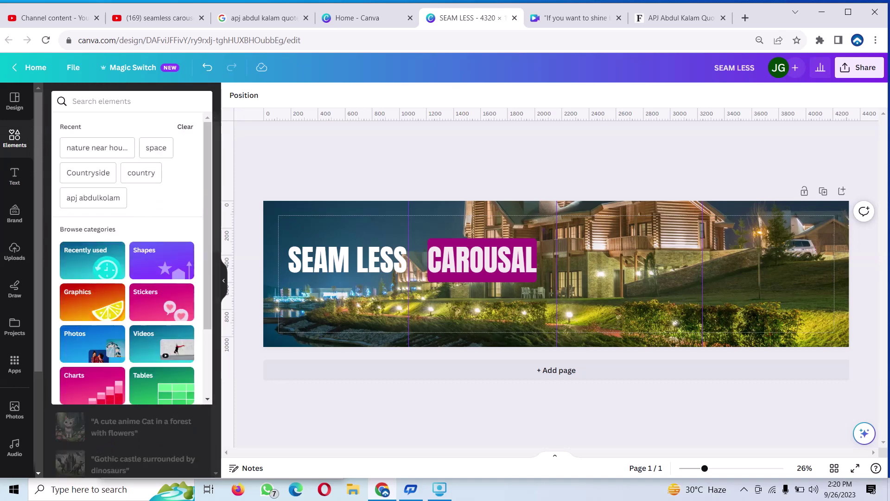
{"action": "type", "text": "HAL"}
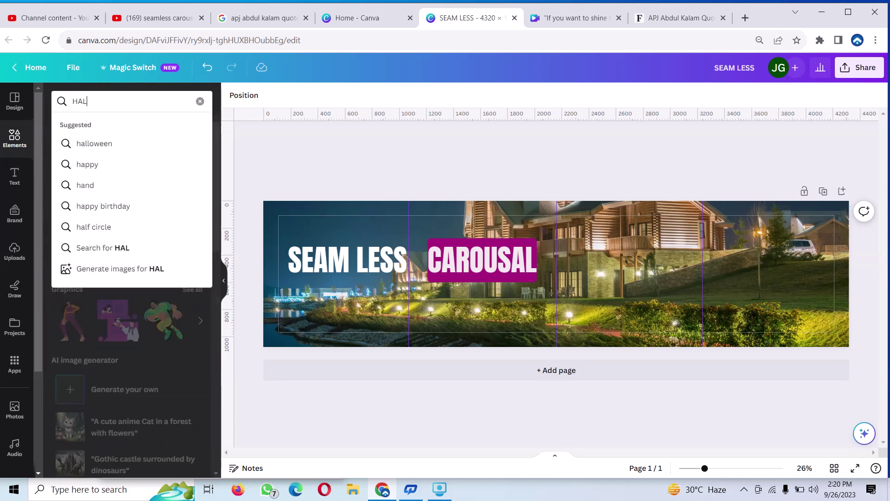
{"action": "type", "text": "F"}
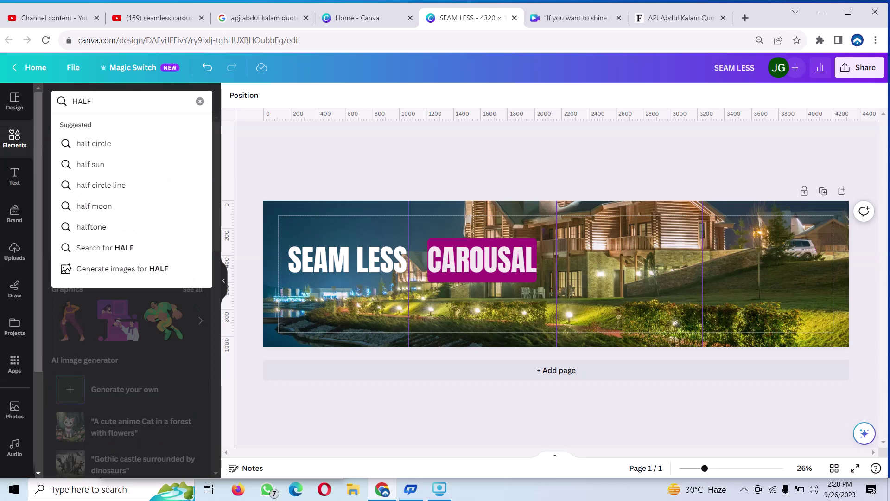
{"action": "left_click", "coordinate": [94, 143]}
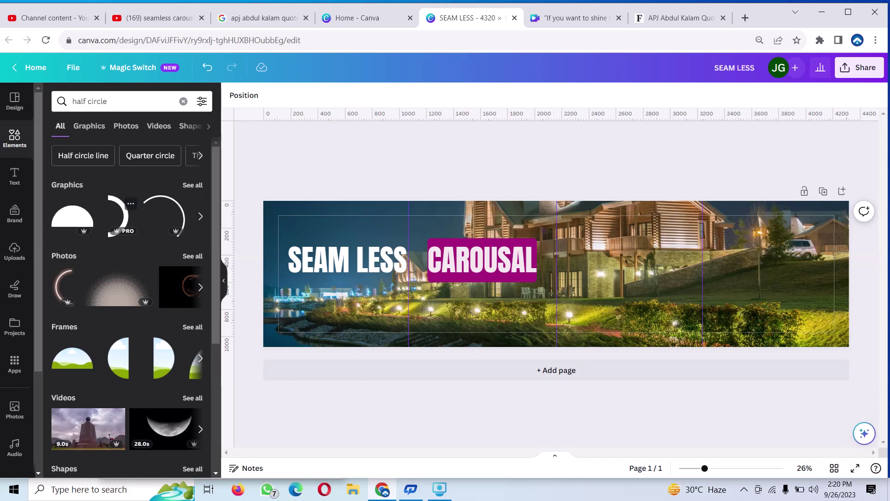
{"action": "left_click", "coordinate": [119, 216]}
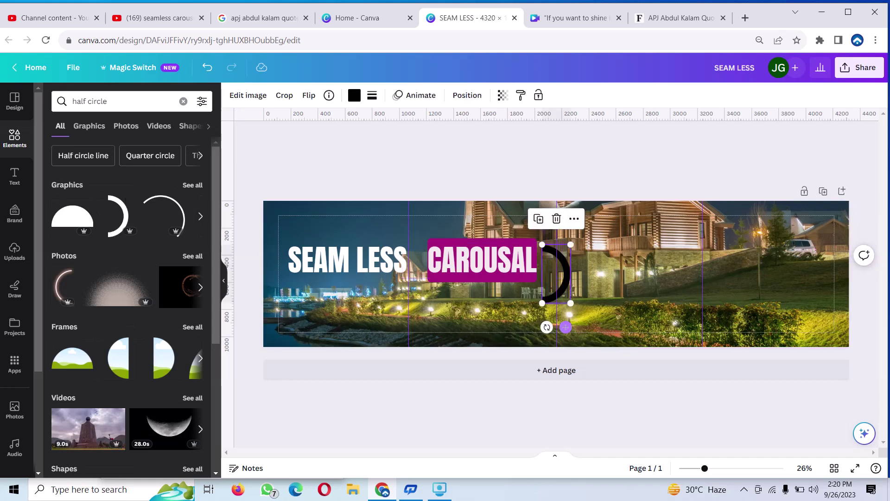
{"action": "left_click_drag", "start_coordinate": [547, 326], "coordinate": [408, 216]}
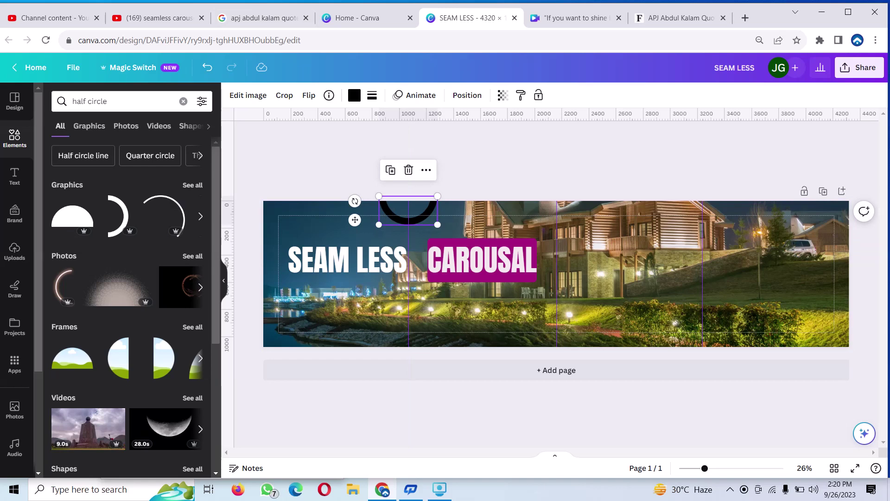
Step: Try the default solid pink on the half-circle ring
{"action": "left_click", "coordinate": [354, 95]}
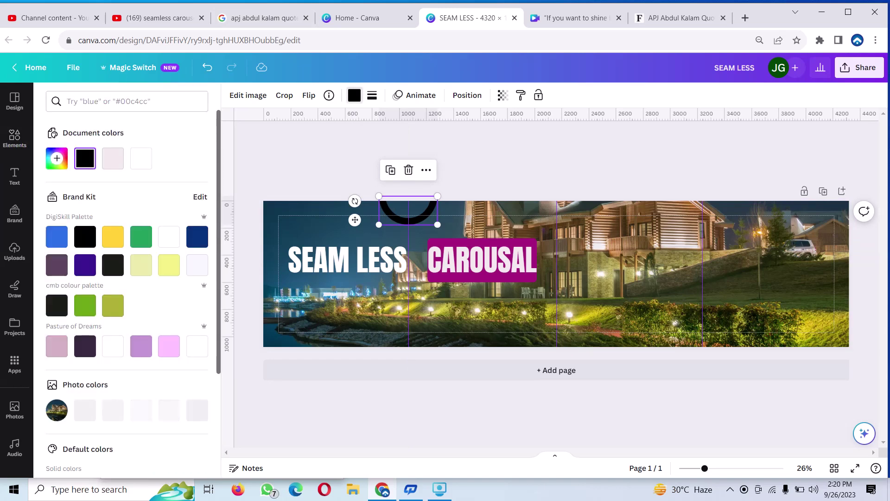
{"action": "scroll", "coordinate": [141, 342], "scroll_direction": "down", "scroll_amount": 3}
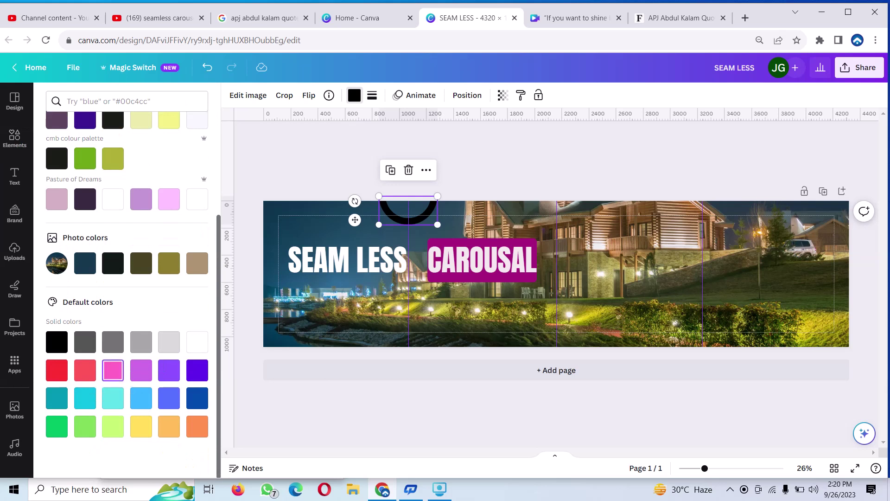
{"action": "left_click", "coordinate": [112, 370]}
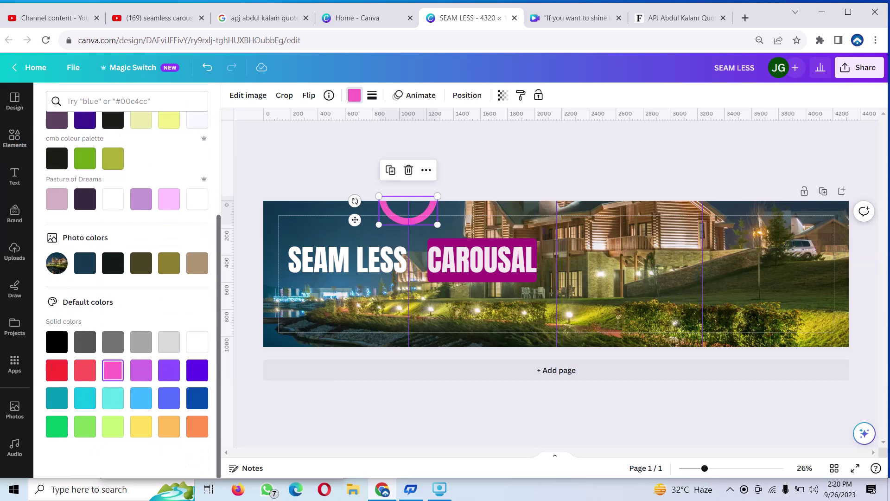
Step: Set the half-circle ring's colour to the custom red #FF1700
{"action": "scroll", "coordinate": [127, 279], "scroll_direction": "up", "scroll_amount": 3}
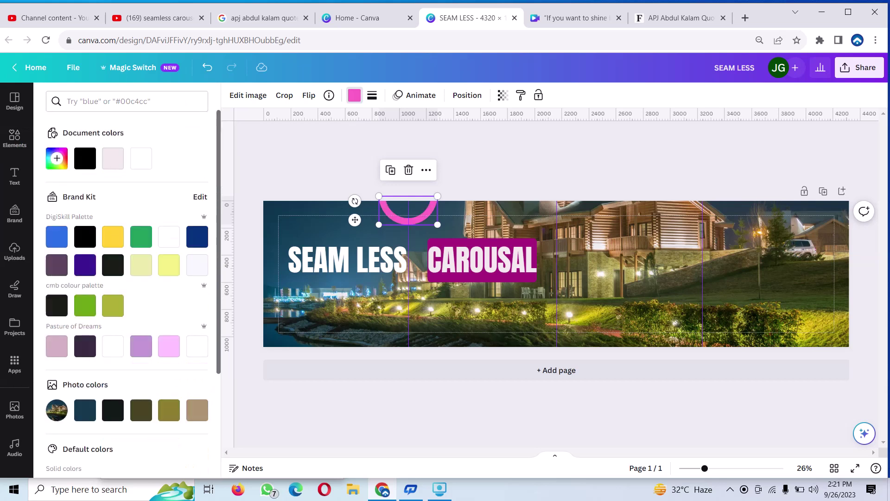
{"action": "left_click", "coordinate": [56, 159]}
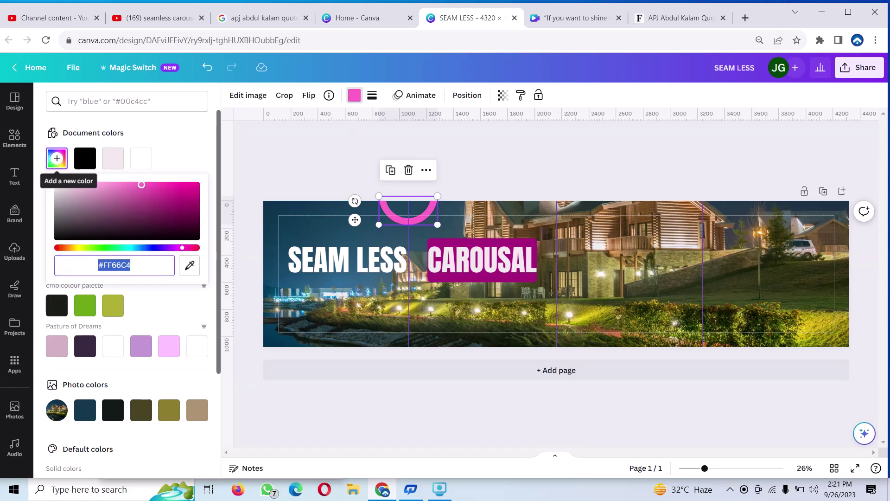
{"action": "type", "text": "#FF6666"}
{"action": "key", "text": "Return"}
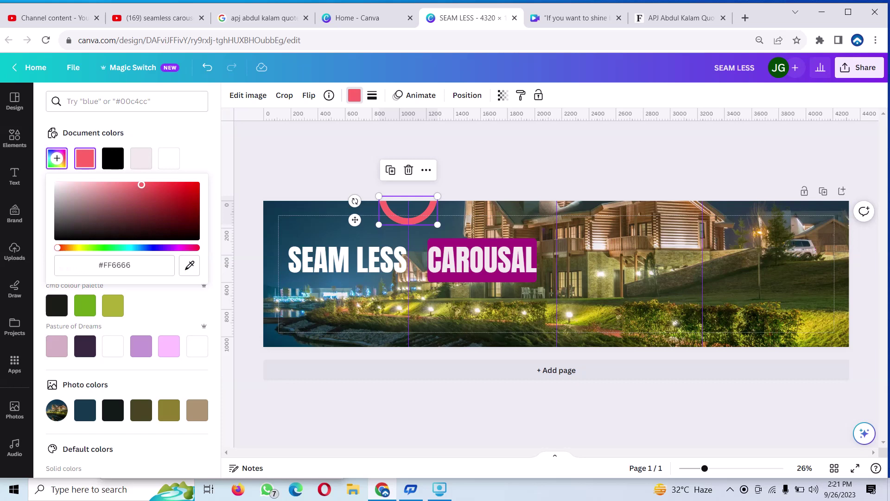
{"action": "mouse_move", "coordinate": [58, 247]}
{"action": "left_mouse_down"}
{"action": "mouse_move", "coordinate": [69, 247]}
{"action": "mouse_move", "coordinate": [58, 247]}
{"action": "left_mouse_up"}
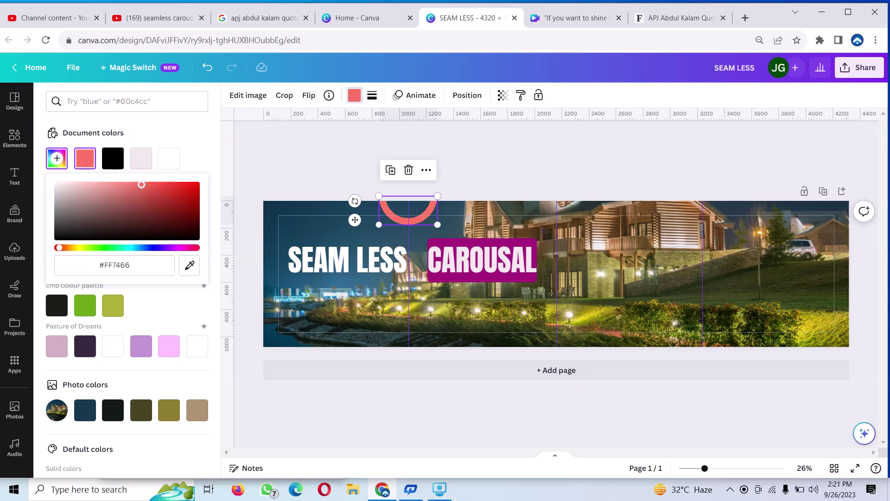
{"action": "left_click_drag", "start_coordinate": [141, 185], "coordinate": [196, 185]}
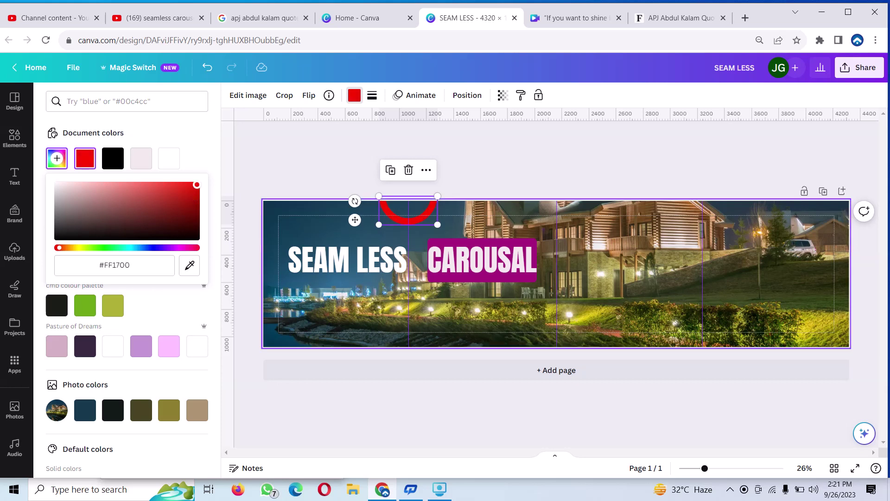
Step: Duplicate the red half ring and place the copy, rotated 180°, at the page's bottom edge across the third panel boundary
{"action": "left_click", "coordinate": [391, 170]}
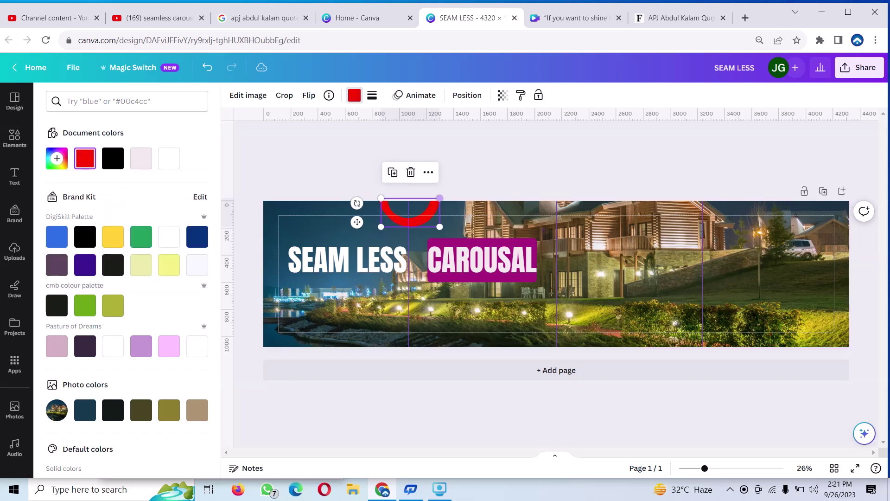
{"action": "left_click_drag", "start_coordinate": [419, 221], "coordinate": [706, 333]}
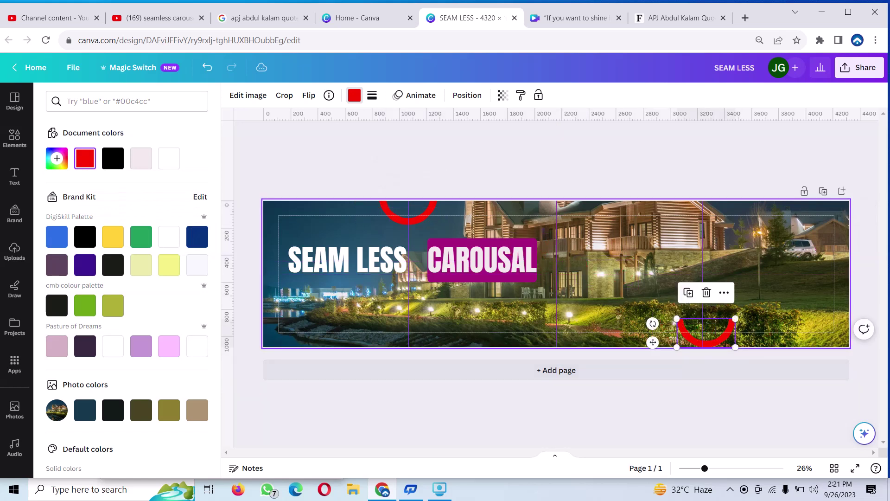
{"action": "left_click_drag", "start_coordinate": [653, 323], "coordinate": [819, 360]}
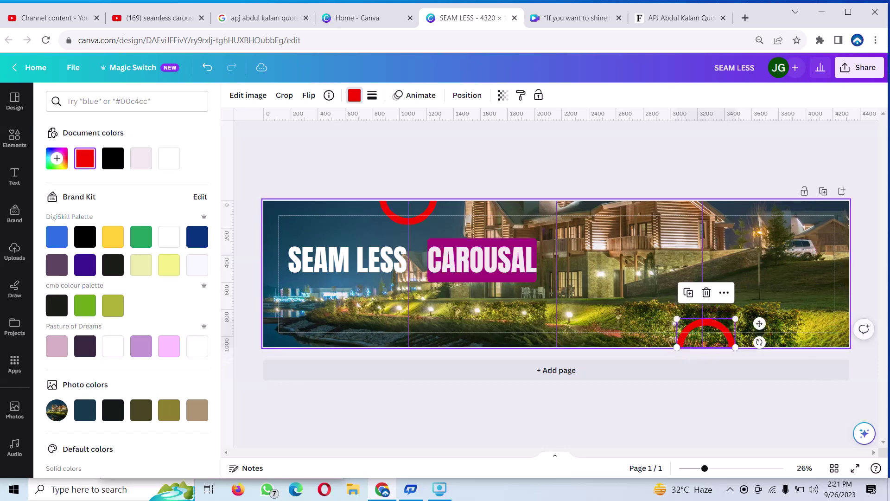
{"action": "scroll", "coordinate": [112, 264], "scroll_direction": "down", "scroll_amount": 1}
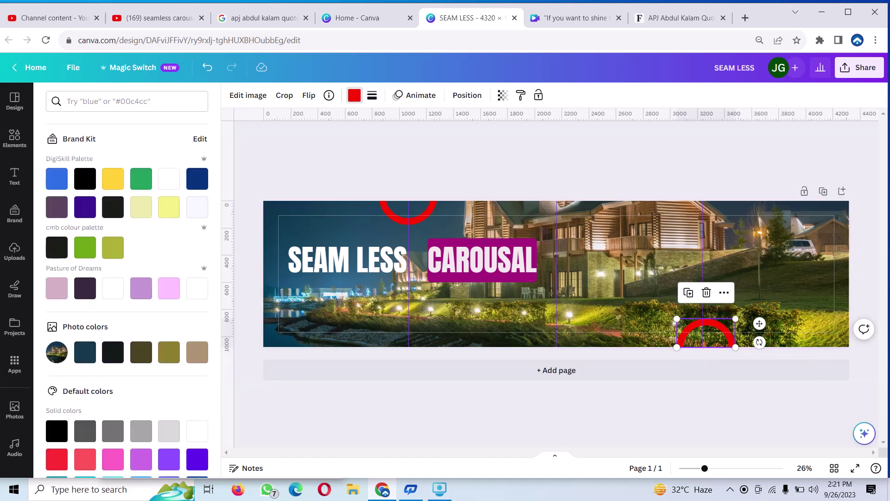
Step: Search the elements for WAVE and add the plain single-colour wave graphic with a dipping upper edge to the page
{"action": "left_click", "coordinate": [15, 138]}
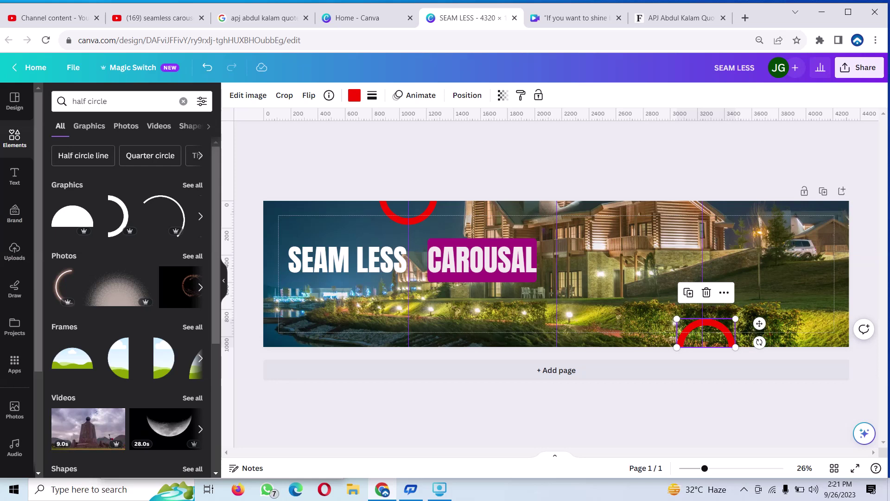
{"action": "scroll", "coordinate": [131, 251], "scroll_direction": "down", "scroll_amount": 3}
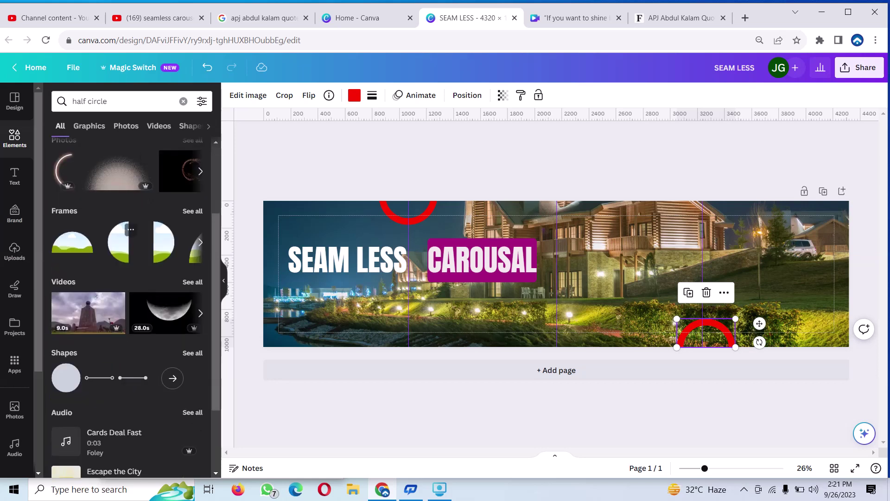
{"action": "scroll", "coordinate": [128, 253], "scroll_direction": "up", "scroll_amount": 3}
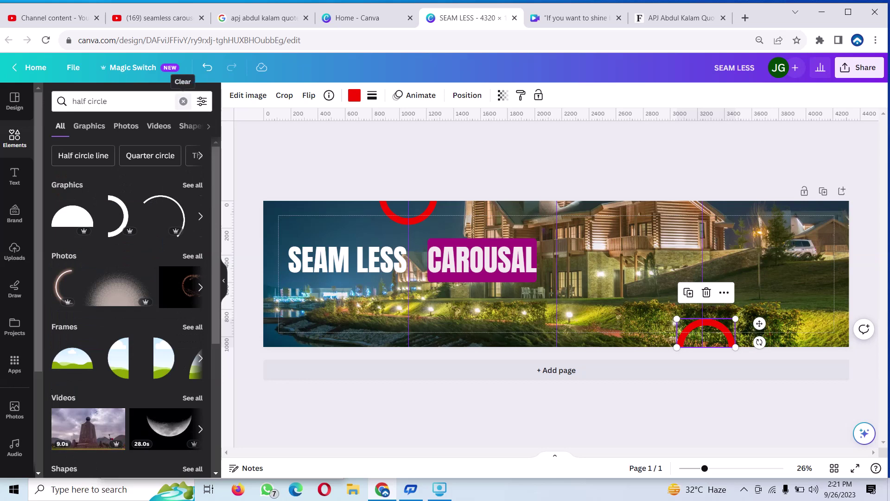
{"action": "left_click", "coordinate": [183, 101]}
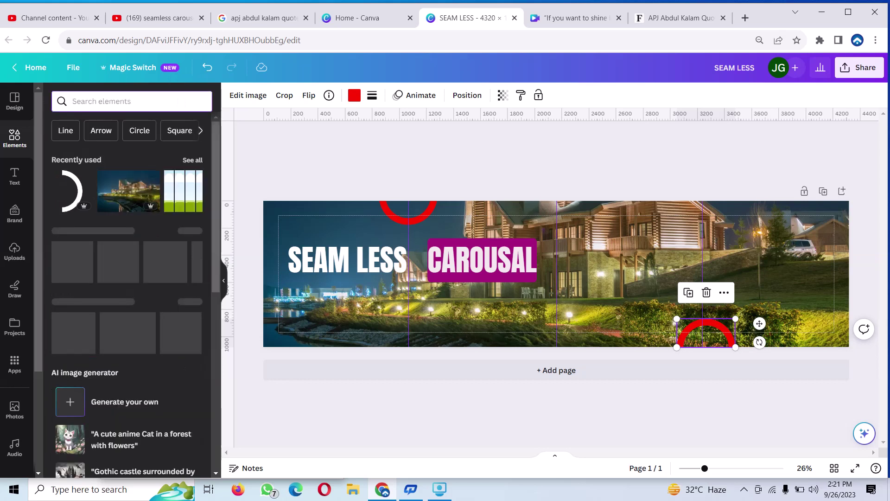
{"action": "type", "text": "WA"}
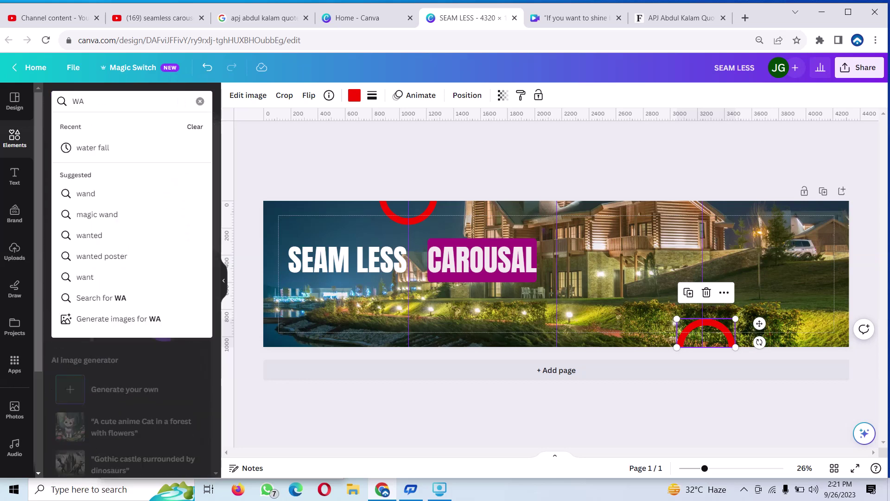
{"action": "type", "text": "VE"}
{"action": "key", "text": "Return"}
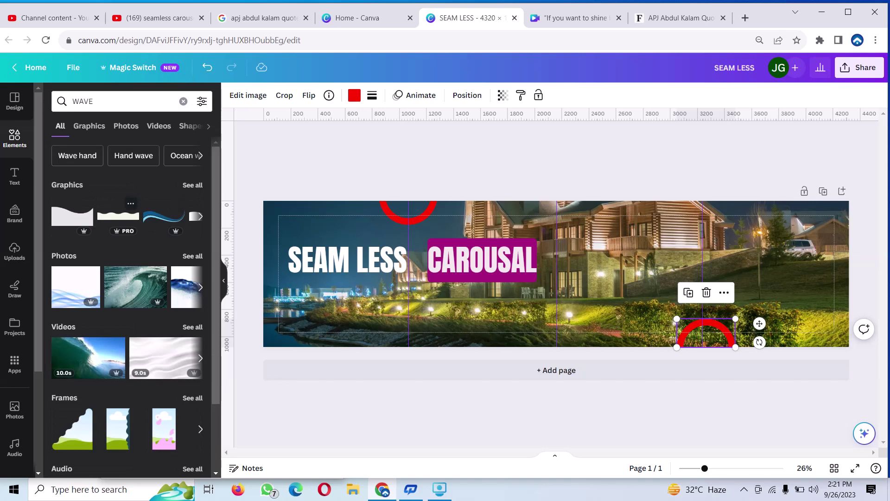
{"action": "scroll", "coordinate": [119, 213], "scroll_direction": "down", "scroll_amount": 2}
{"action": "scroll", "coordinate": [118, 214], "scroll_direction": "up", "scroll_amount": 2}
{"action": "left_click", "coordinate": [200, 216]}
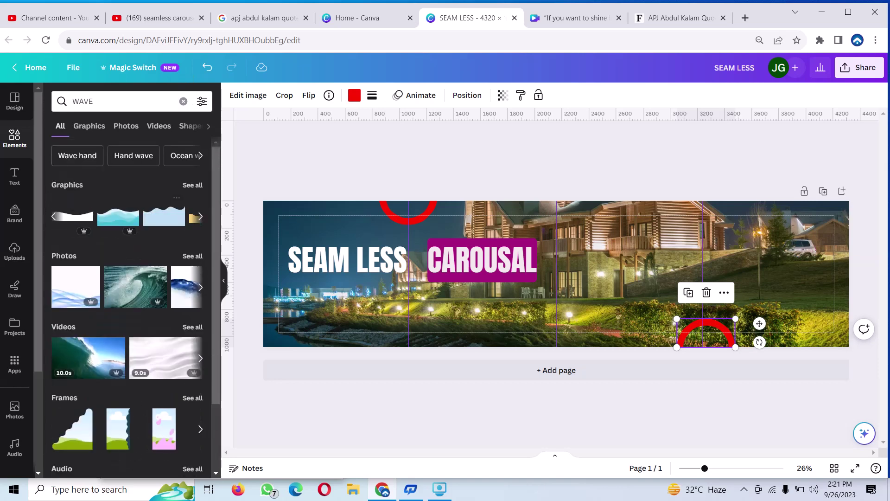
{"action": "left_click", "coordinate": [72, 216]}
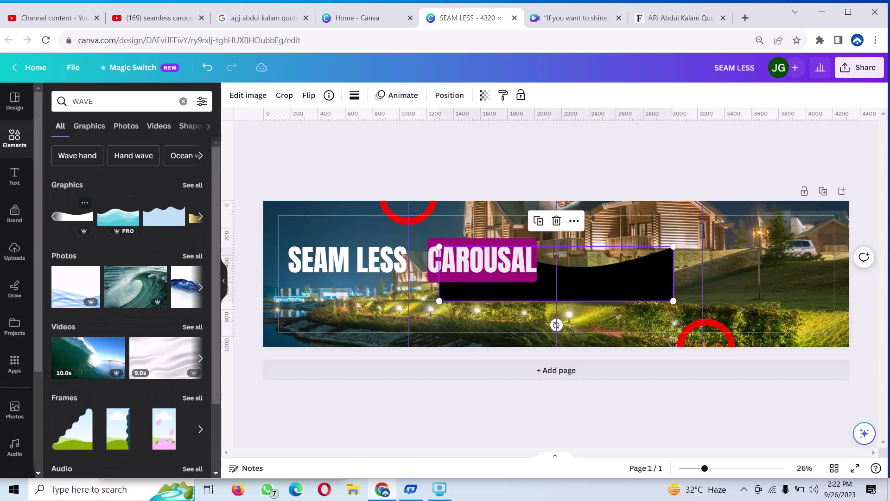
Step: Turn the wave graphic upside down and move it onto the page's top edge over the last two panels
{"action": "left_click_drag", "start_coordinate": [556, 273], "coordinate": [726, 253]}
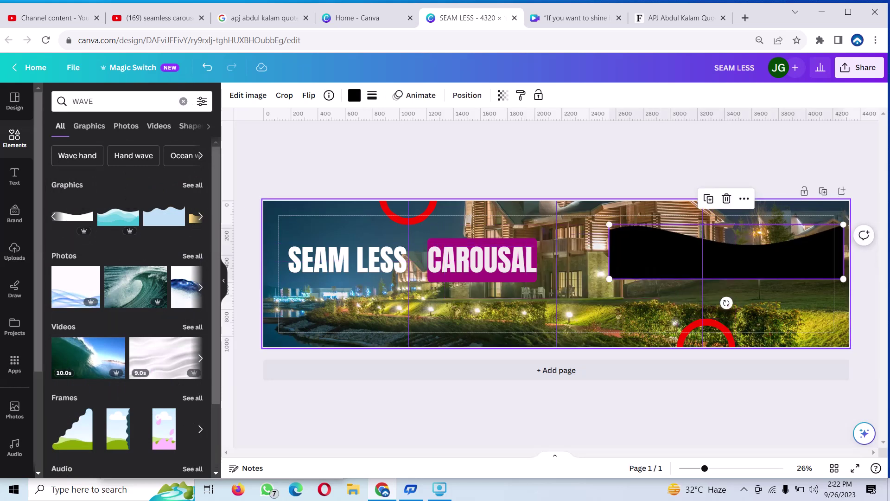
{"action": "left_click_drag", "start_coordinate": [726, 303], "coordinate": [757, 191]}
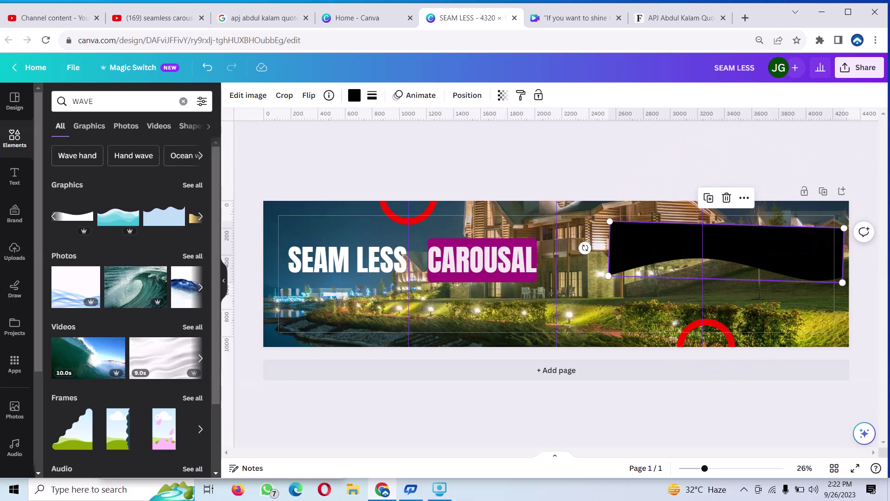
{"action": "left_click_drag", "start_coordinate": [726, 253], "coordinate": [735, 201]}
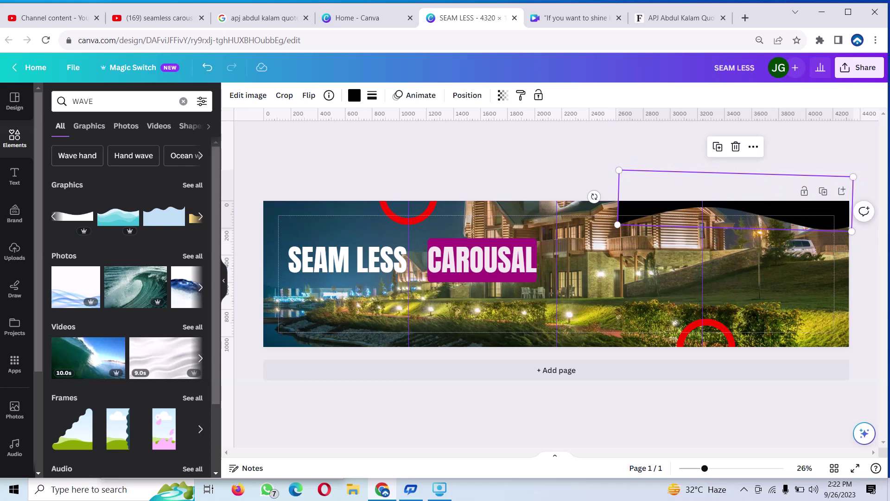
Step: Set the wave graphic's colour to the custom magenta #E1009C
{"action": "left_click", "coordinate": [355, 95]}
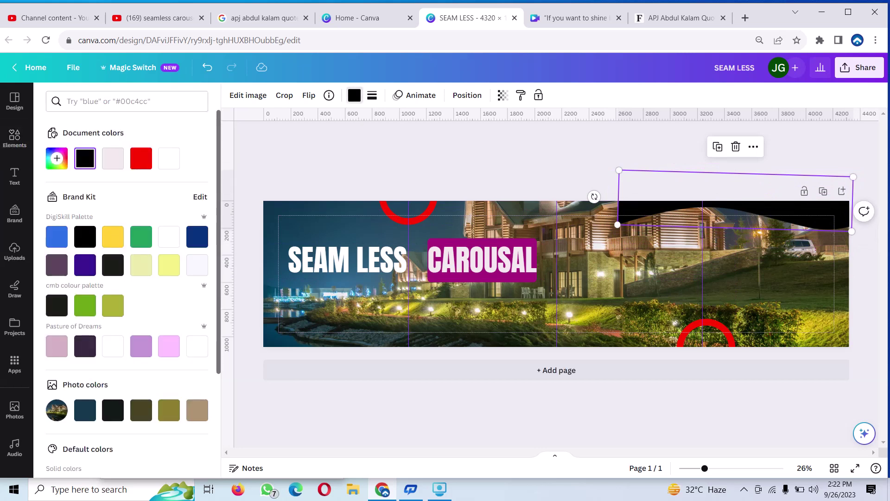
{"action": "left_click", "coordinate": [56, 158]}
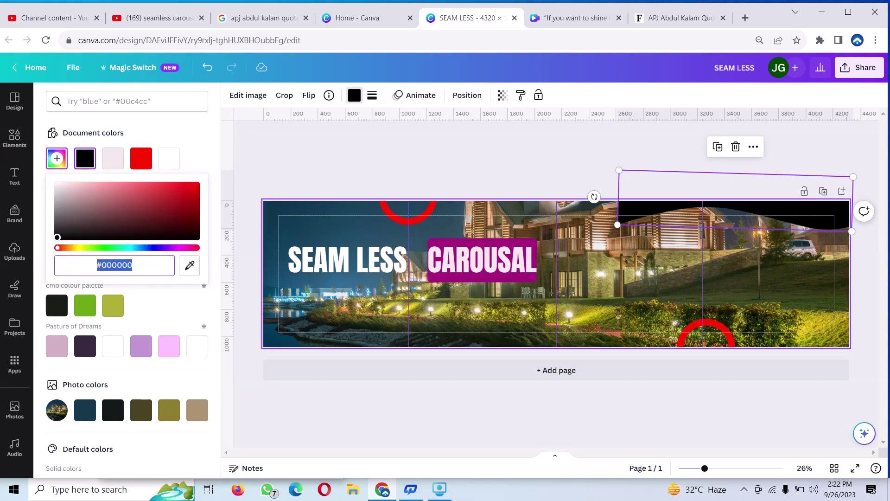
{"action": "left_click", "coordinate": [181, 247]}
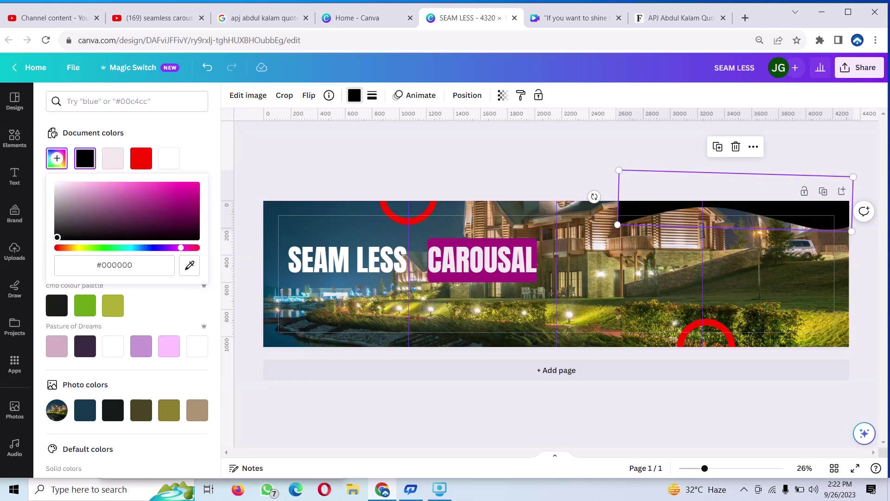
{"action": "left_click_drag", "start_coordinate": [167, 207], "coordinate": [196, 189]}
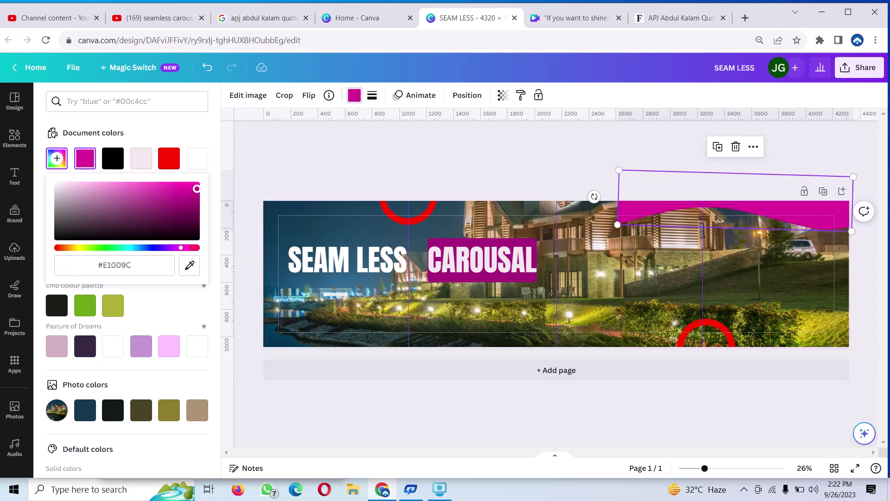
{"action": "key", "text": "Escape"}
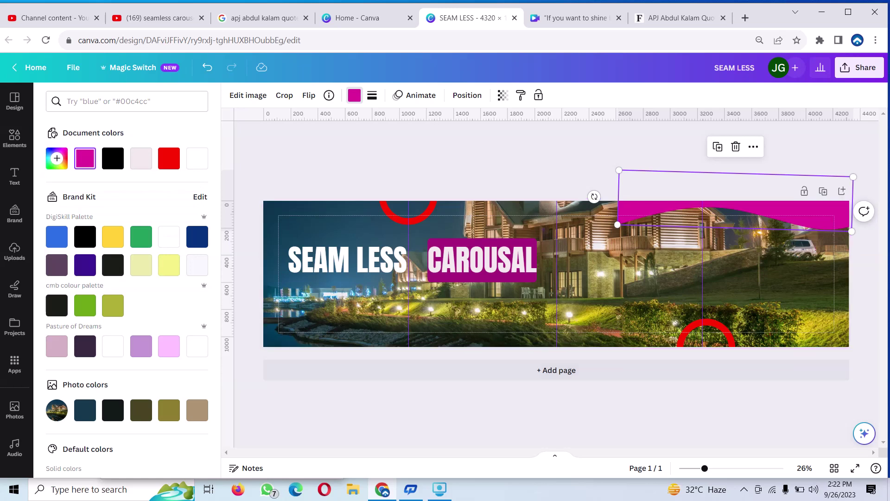
Step: Close the colour choices and download the carousel design as a PNG at 4,320 × 1,080 px
{"action": "key", "text": "Escape"}
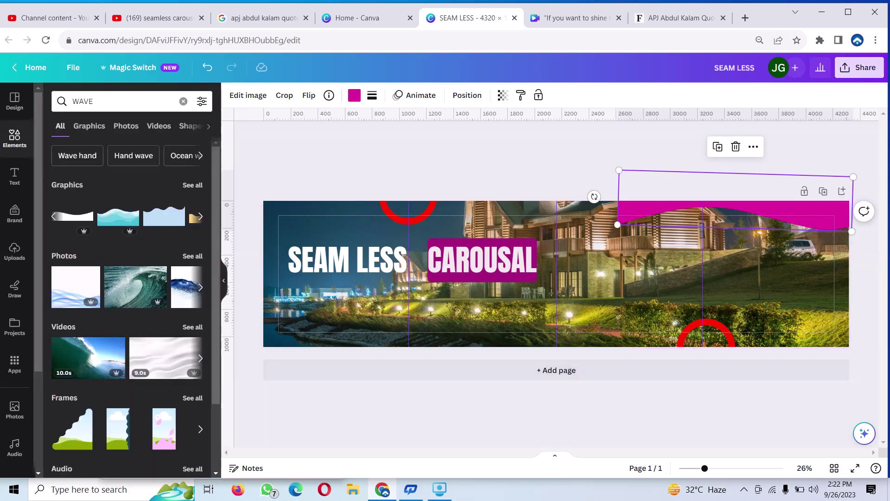
{"action": "left_click", "coordinate": [859, 67]}
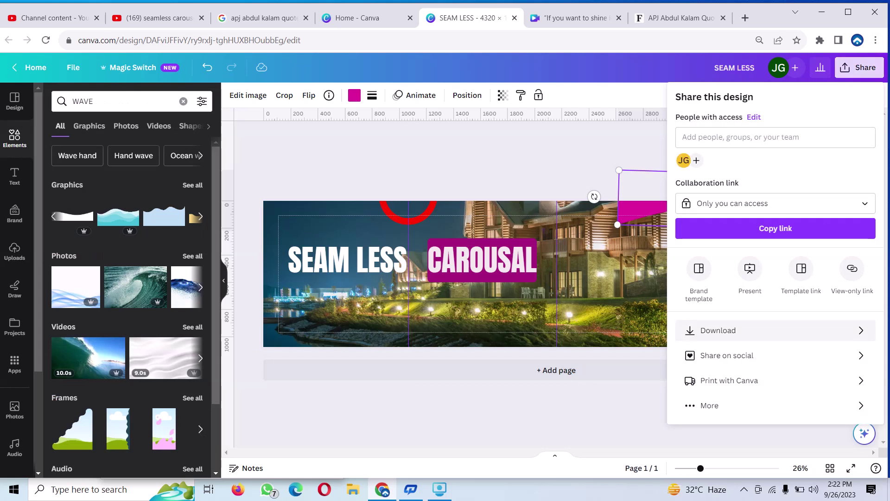
{"action": "left_click", "coordinate": [718, 330]}
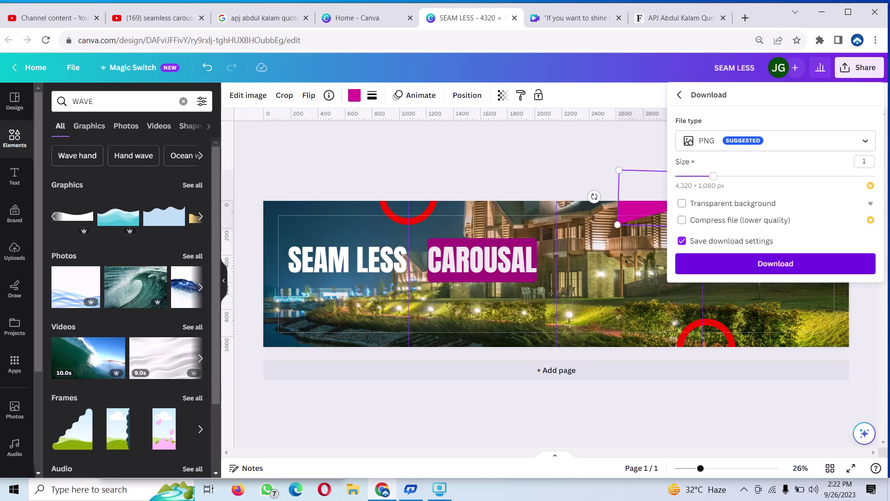
{"action": "left_click", "coordinate": [775, 263]}
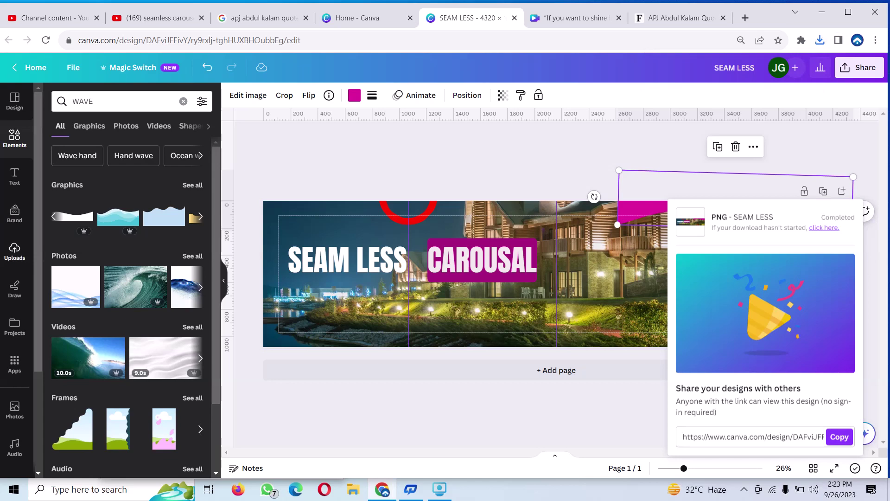
Step: Upload the downloaded SEAM LESS.png to the design's uploads
{"action": "left_click", "coordinate": [15, 251]}
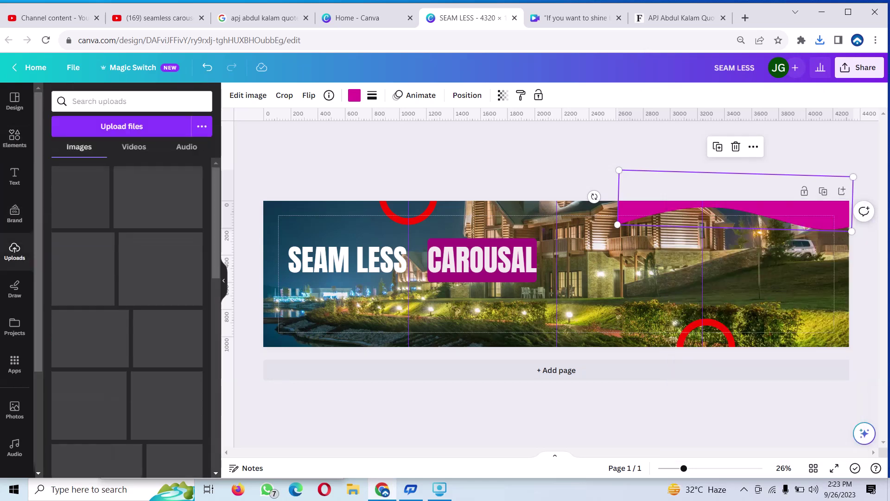
{"action": "left_click", "coordinate": [801, 40]}
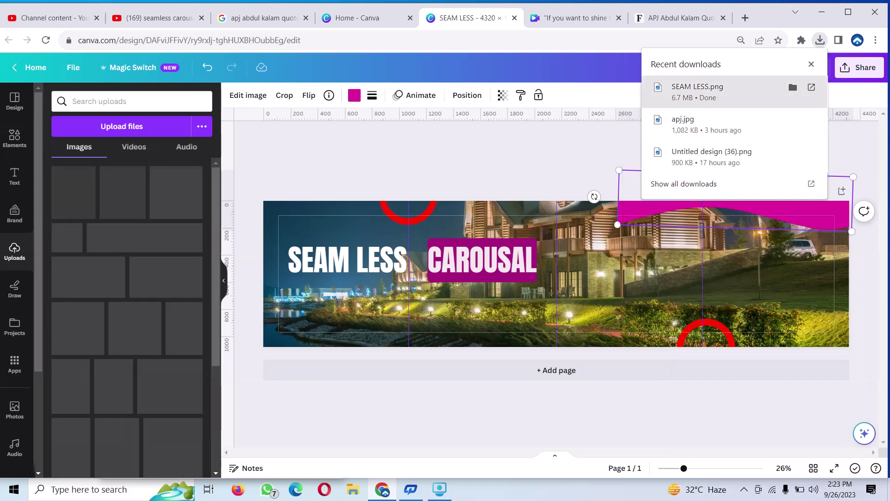
{"action": "left_click_drag", "start_coordinate": [697, 89], "coordinate": [74, 193]}
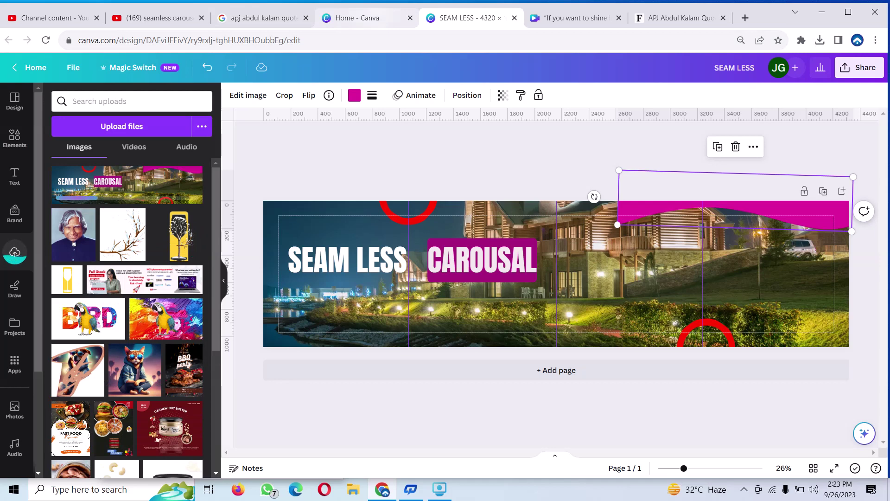
Step: Return to the home page and create a new custom-size design of 1080 × 1080 px
{"action": "left_click", "coordinate": [366, 18]}
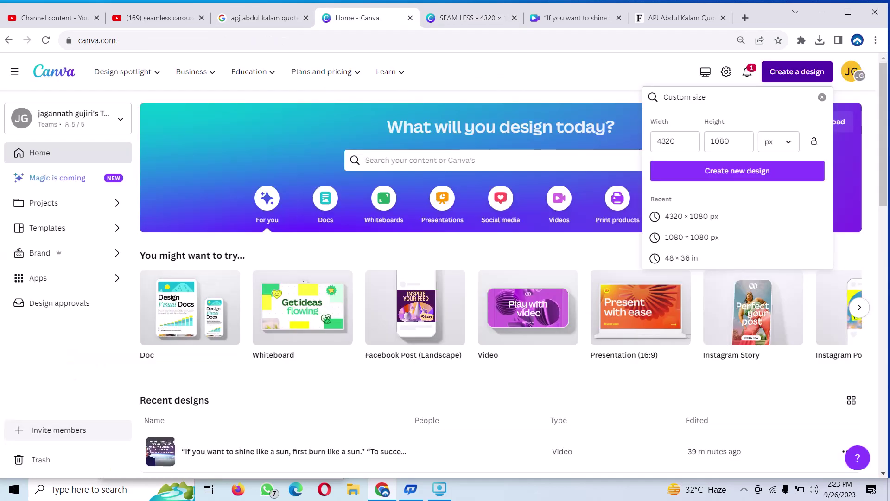
{"action": "left_click", "coordinate": [681, 142]}
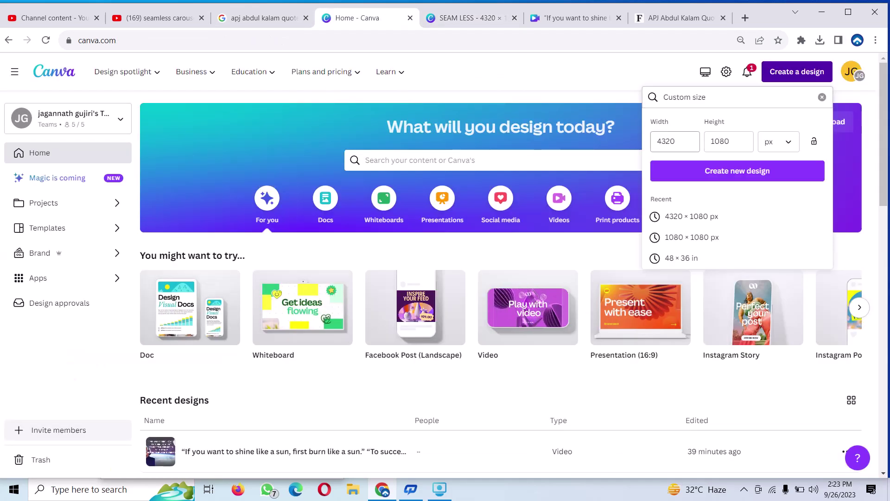
{"action": "key", "text": "BackSpace"}
{"action": "key", "text": "BackSpace"}
{"action": "key", "text": "BackSpace"}
{"action": "key", "text": "BackSpace"}
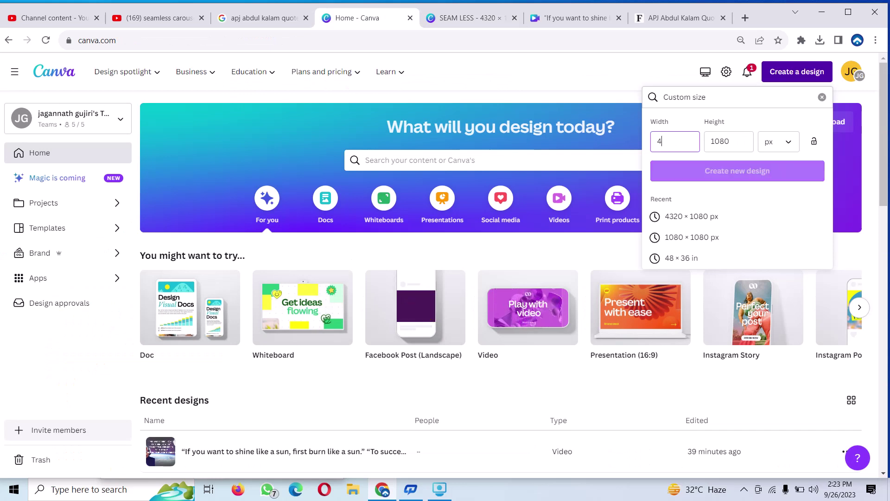
{"action": "type", "text": "10"}
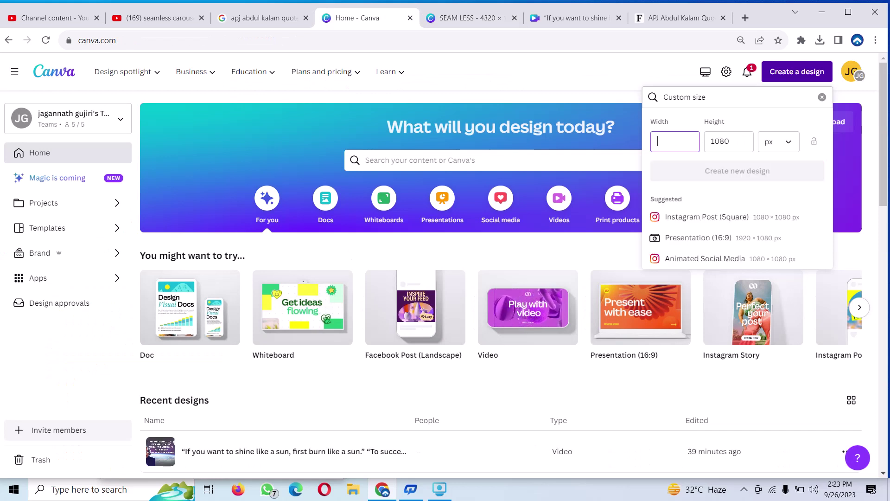
{"action": "type", "text": "80"}
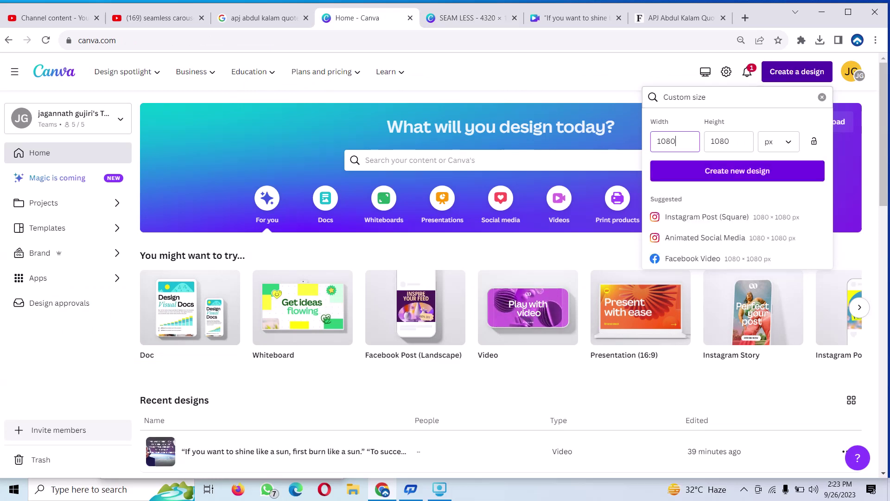
{"action": "key", "text": "Return"}
Step: Upload the recently downloaded SEAM LESS.png into the new square design's image uploads
{"action": "left_click", "coordinate": [820, 40]}
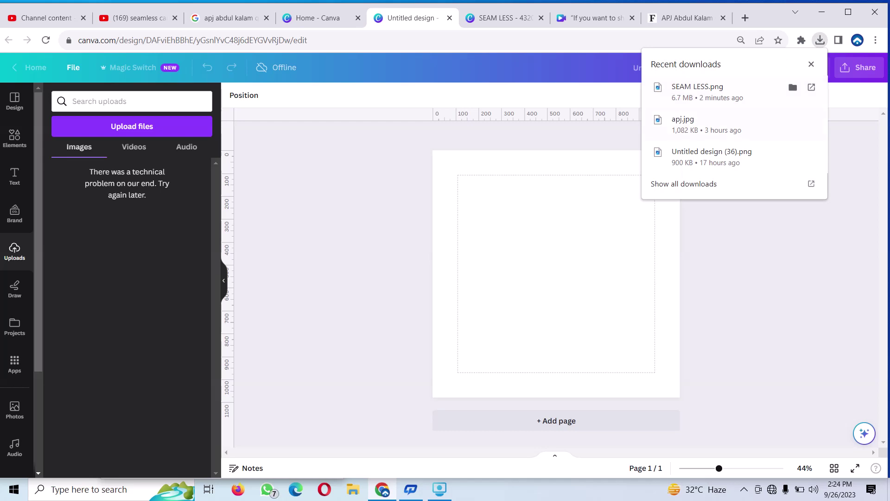
{"action": "left_click_drag", "start_coordinate": [698, 92], "coordinate": [126, 189]}
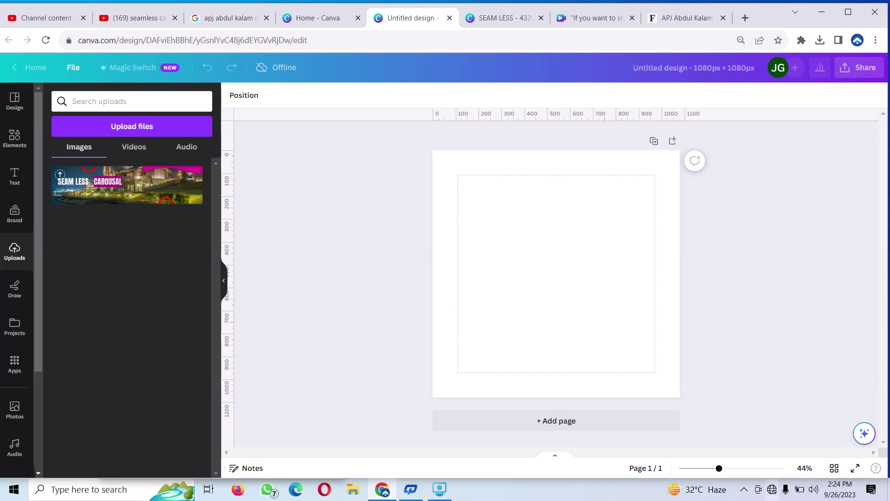
{"action": "left_click", "coordinate": [758, 490]}
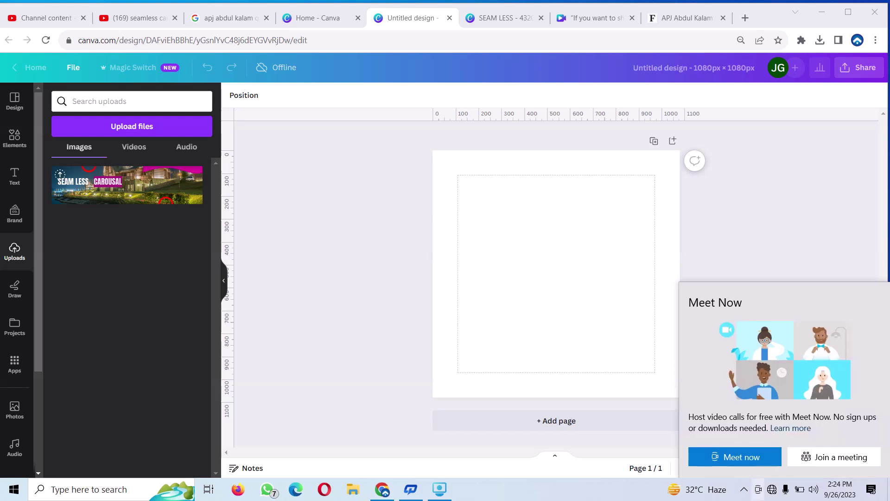
{"action": "key", "text": "Escape"}
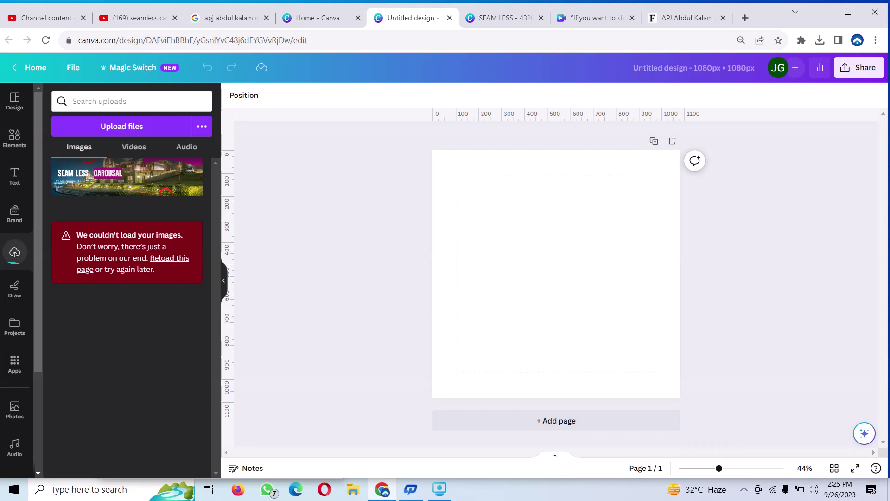
Step: Place the uploaded SEAM LESS panorama on the page and enlarge it proportionally until its first panel covers most of the page
{"action": "left_click", "coordinate": [127, 176]}
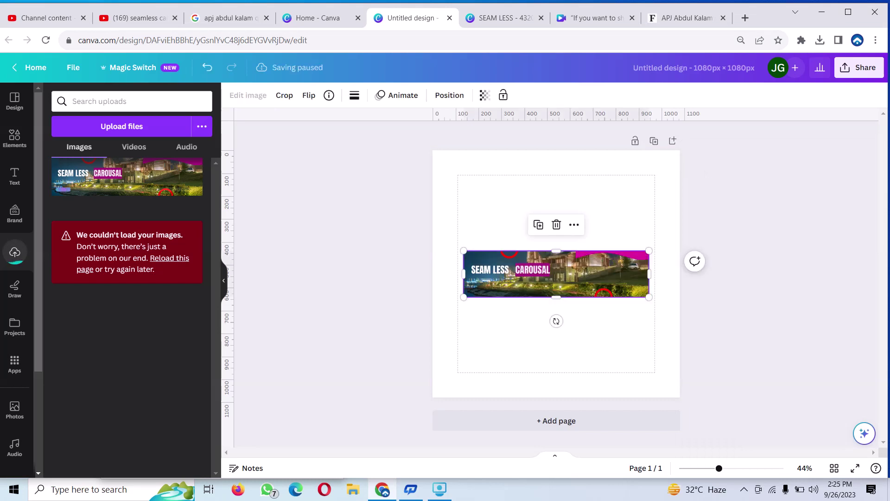
{"action": "left_click_drag", "start_coordinate": [556, 274], "coordinate": [606, 260]}
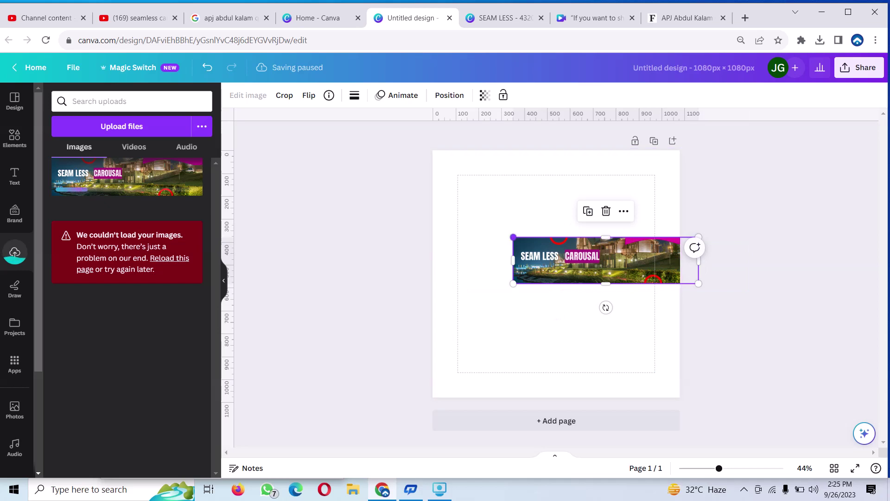
{"action": "left_click_drag", "start_coordinate": [513, 237], "coordinate": [396, 207]}
{"action": "left_click_drag", "start_coordinate": [547, 245], "coordinate": [763, 260]}
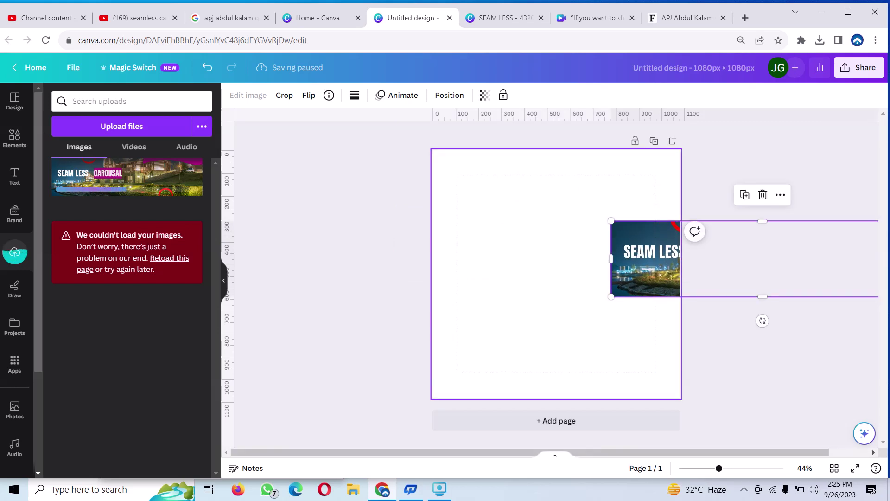
{"action": "left_click_drag", "start_coordinate": [612, 221], "coordinate": [437, 180]}
{"action": "left_click_drag", "start_coordinate": [533, 241], "coordinate": [664, 280]}
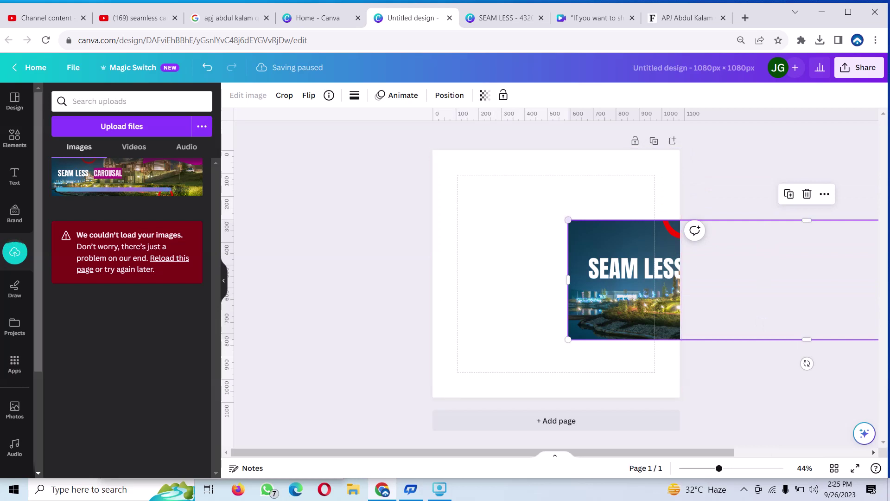
{"action": "left_click_drag", "start_coordinate": [568, 220], "coordinate": [397, 174]}
{"action": "left_click_drag", "start_coordinate": [557, 255], "coordinate": [679, 303]}
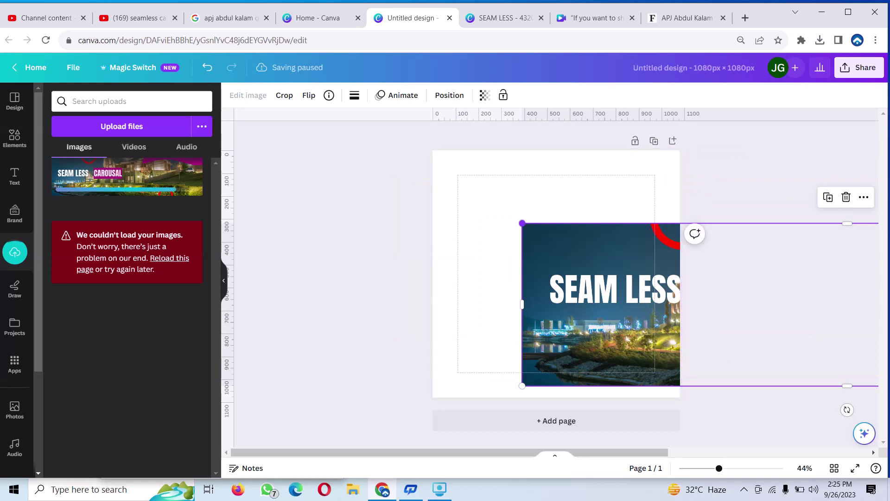
{"action": "left_click_drag", "start_coordinate": [522, 223], "coordinate": [430, 183]}
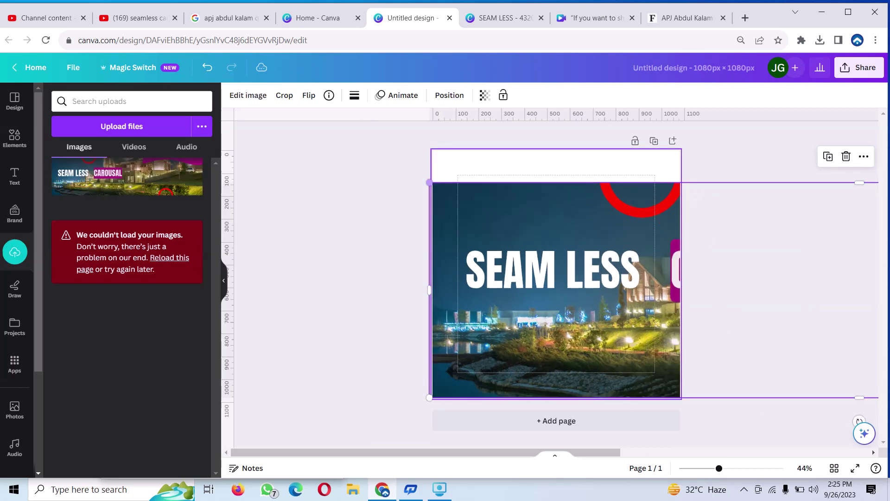
Step: Fine-tune the panorama's size and position so it spans the full page height with its first panel filling the page
{"action": "mouse_move", "coordinate": [533, 273]}
{"action": "left_mouse_down"}
{"action": "mouse_move", "coordinate": [535, 249]}
{"action": "mouse_move", "coordinate": [536, 280]}
{"action": "left_mouse_up"}
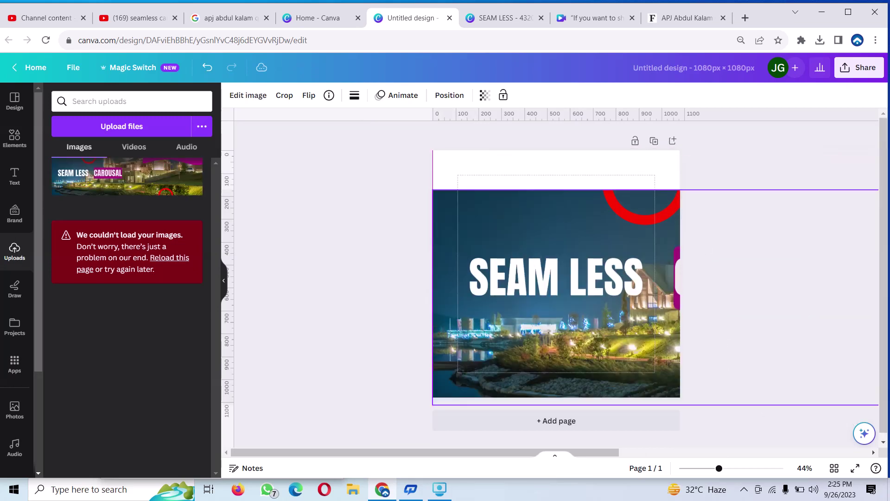
{"action": "left_click_drag", "start_coordinate": [432, 190], "coordinate": [360, 171]}
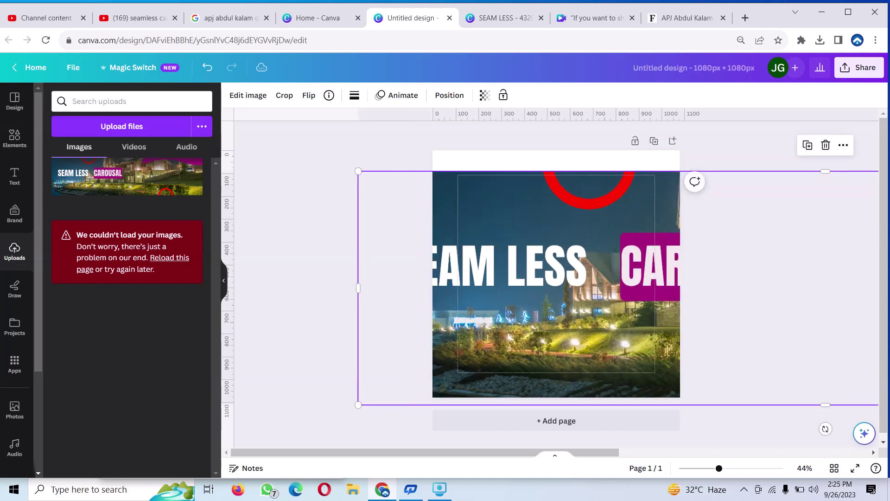
{"action": "left_click_drag", "start_coordinate": [556, 287], "coordinate": [629, 274]}
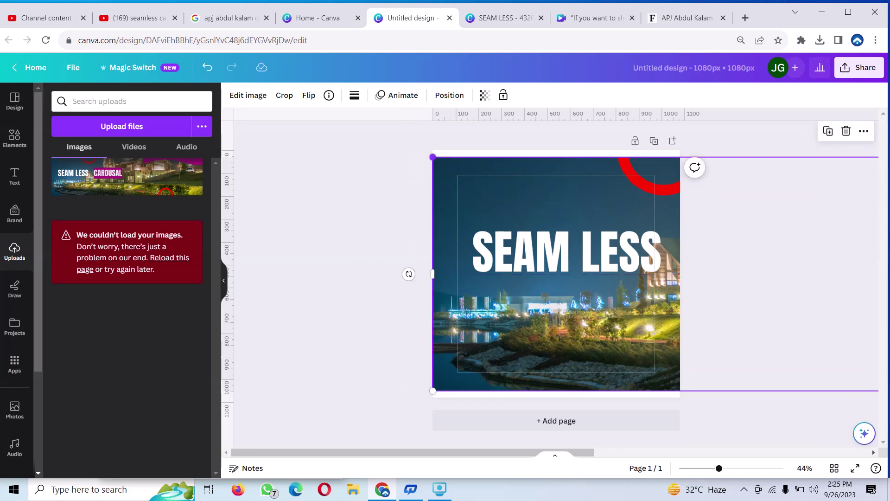
{"action": "left_click_drag", "start_coordinate": [432, 157], "coordinate": [405, 151]}
{"action": "left_click_drag", "start_coordinate": [556, 278], "coordinate": [584, 278]}
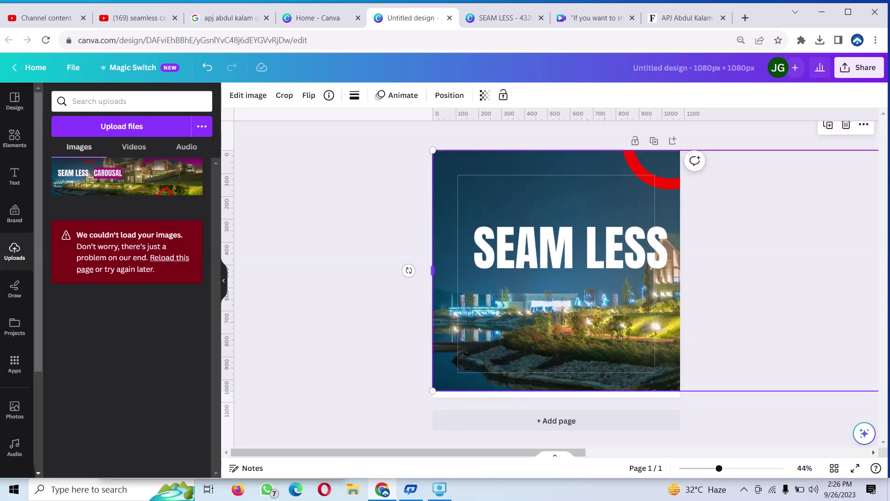
{"action": "left_click_drag", "start_coordinate": [432, 390], "coordinate": [413, 395]}
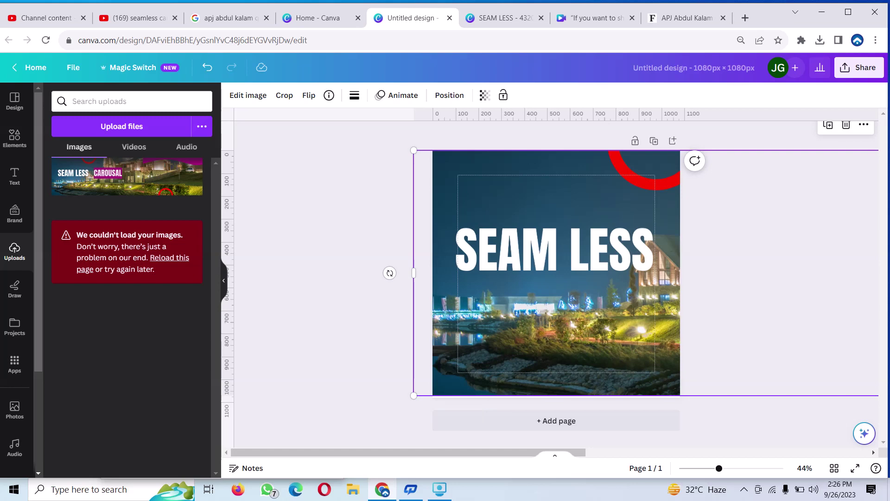
{"action": "left_click_drag", "start_coordinate": [510, 296], "coordinate": [532, 297]}
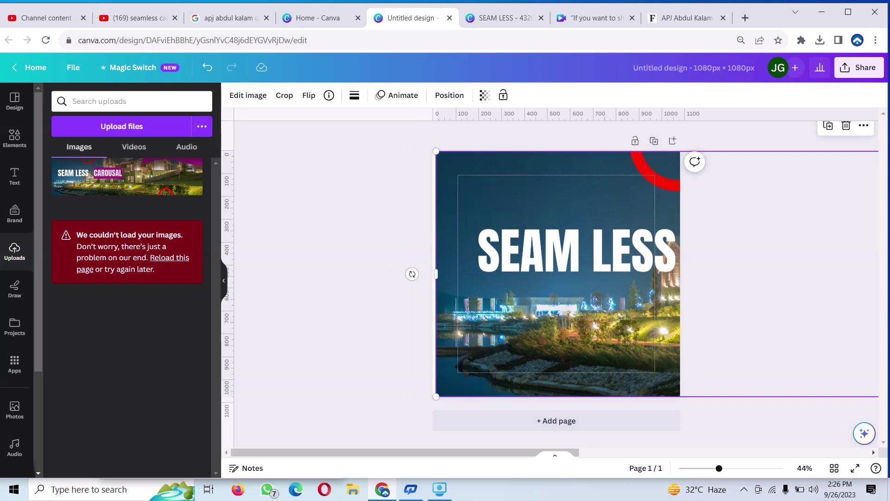
Step: Duplicate the first page, add a blank third page and try to paste the copied content onto it
{"action": "left_click", "coordinate": [653, 140]}
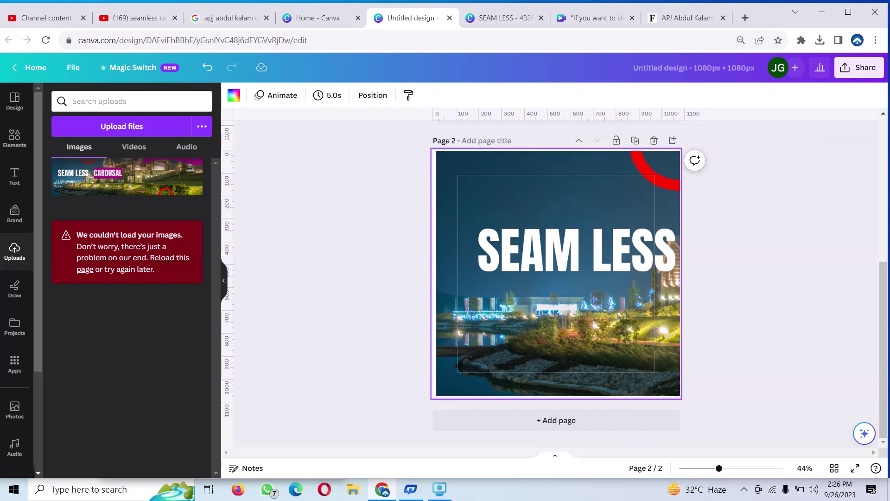
{"action": "left_click", "coordinate": [556, 420]}
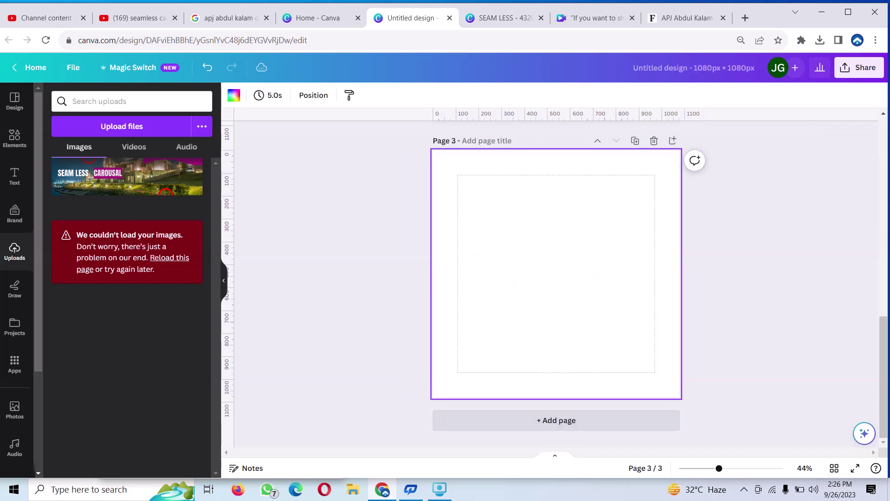
{"action": "right_click", "coordinate": [588, 200]}
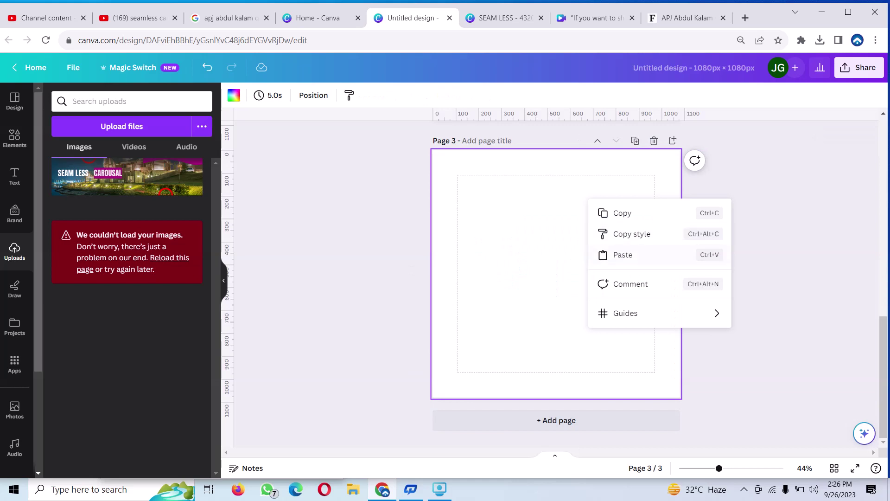
{"action": "left_click", "coordinate": [623, 255]}
Step: Shift the panorama on page 2 sideways so the second panel with the CAROUSAL heading fills the page
{"action": "scroll", "coordinate": [557, 279], "scroll_direction": "up", "scroll_amount": 5}
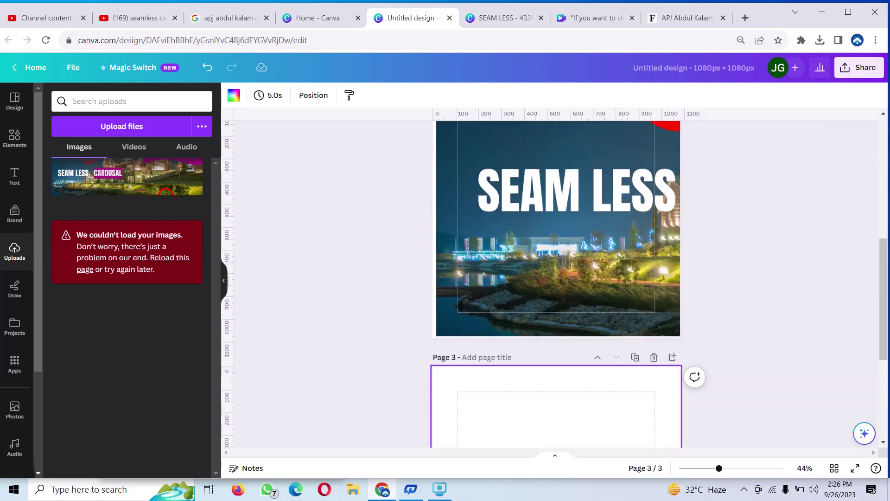
{"action": "left_click", "coordinate": [556, 278]}
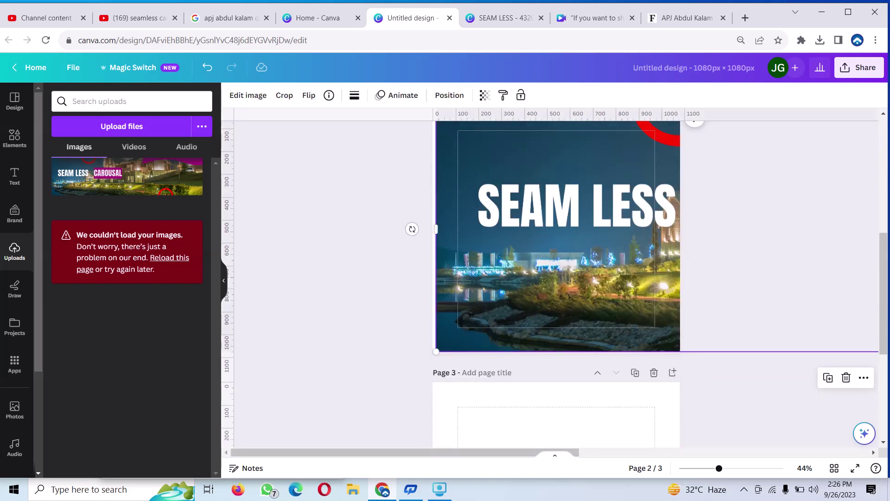
{"action": "left_click_drag", "start_coordinate": [556, 278], "coordinate": [336, 278]}
{"action": "scroll", "coordinate": [557, 278], "scroll_direction": "up", "scroll_amount": 3}
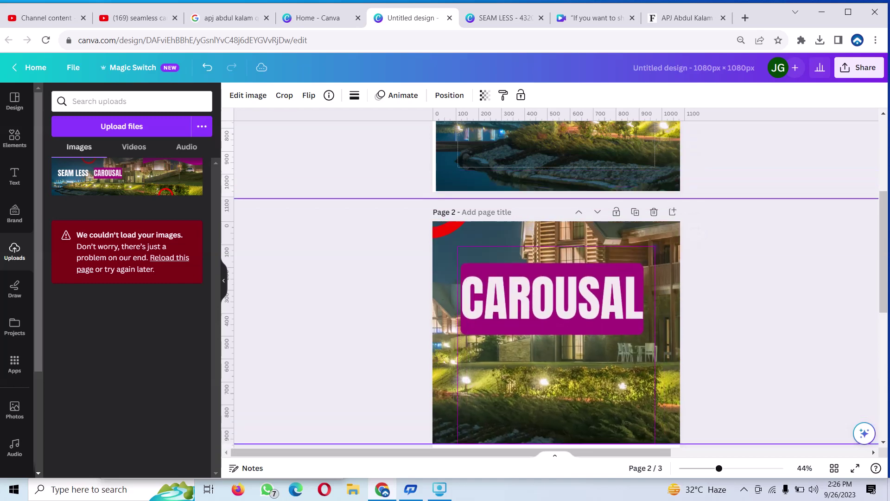
{"action": "scroll", "coordinate": [556, 283], "scroll_direction": "down", "scroll_amount": 3}
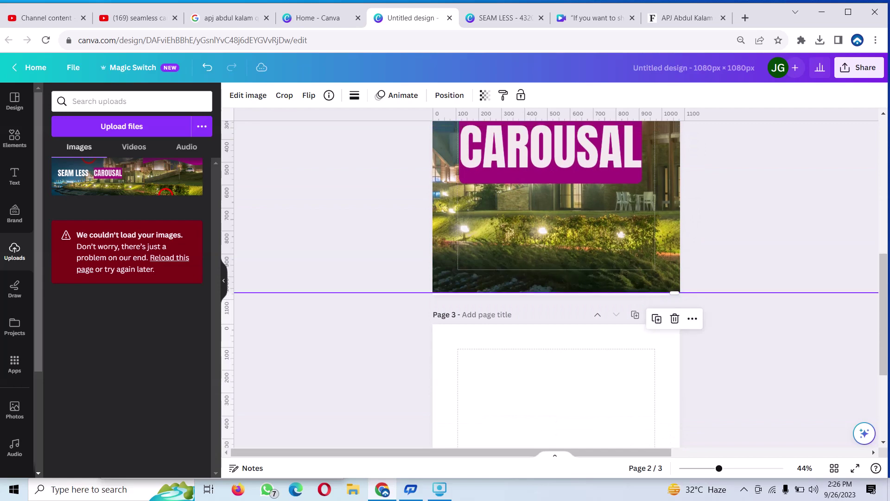
Step: Duplicate page 2 and shift the panorama on the new page 3 sideways so its third panel fills the page at full height
{"action": "scroll", "coordinate": [556, 283], "scroll_direction": "up", "scroll_amount": 2}
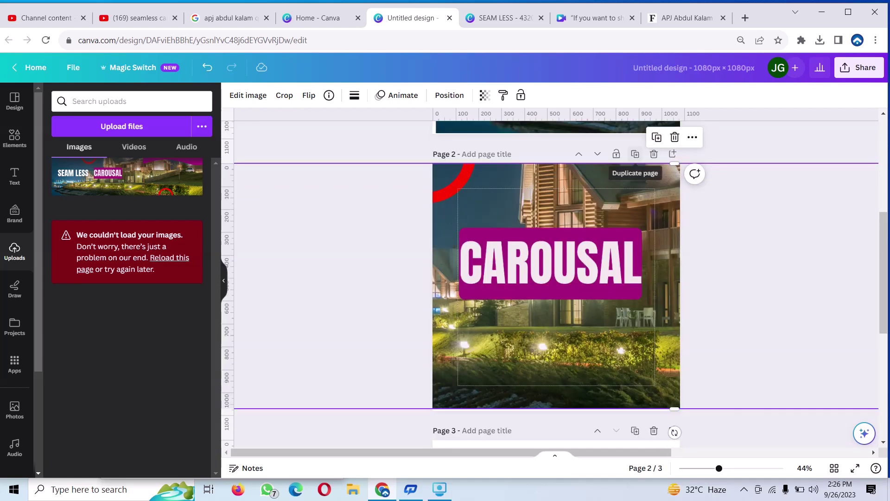
{"action": "left_click", "coordinate": [635, 154]}
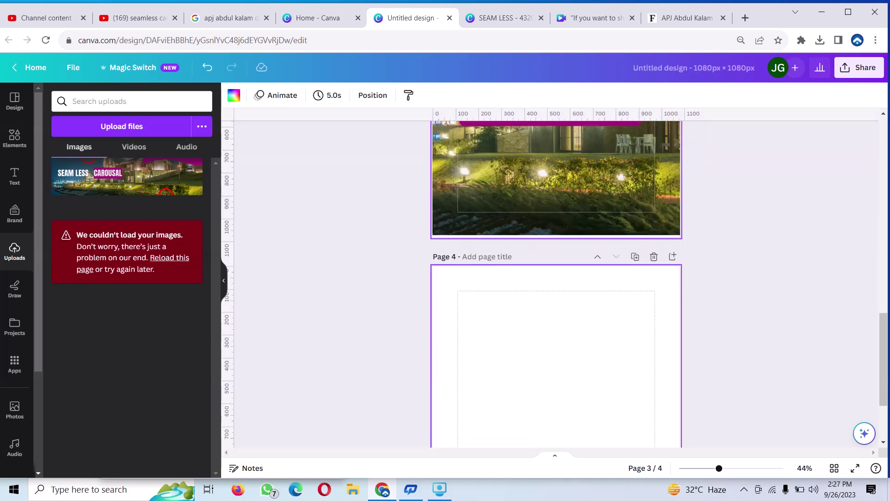
{"action": "scroll", "coordinate": [557, 278], "scroll_direction": "up", "scroll_amount": 5}
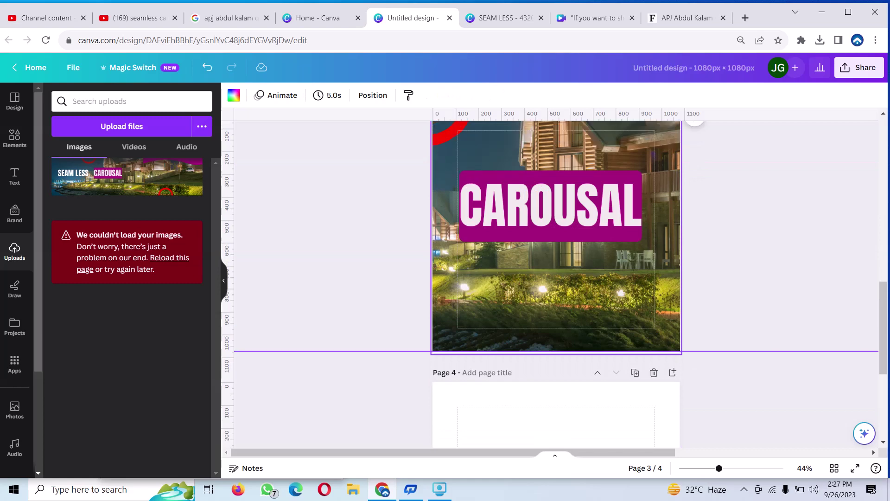
{"action": "left_click", "coordinate": [668, 357]}
{"action": "scroll", "coordinate": [625, 278], "scroll_direction": "up", "scroll_amount": 1}
{"action": "left_click_drag", "start_coordinate": [626, 278], "coordinate": [398, 241]}
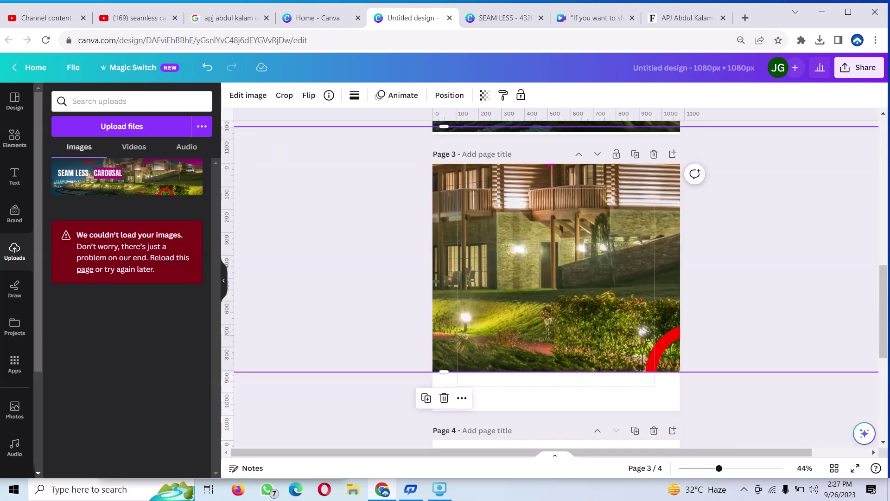
{"action": "left_click_drag", "start_coordinate": [556, 278], "coordinate": [565, 317]}
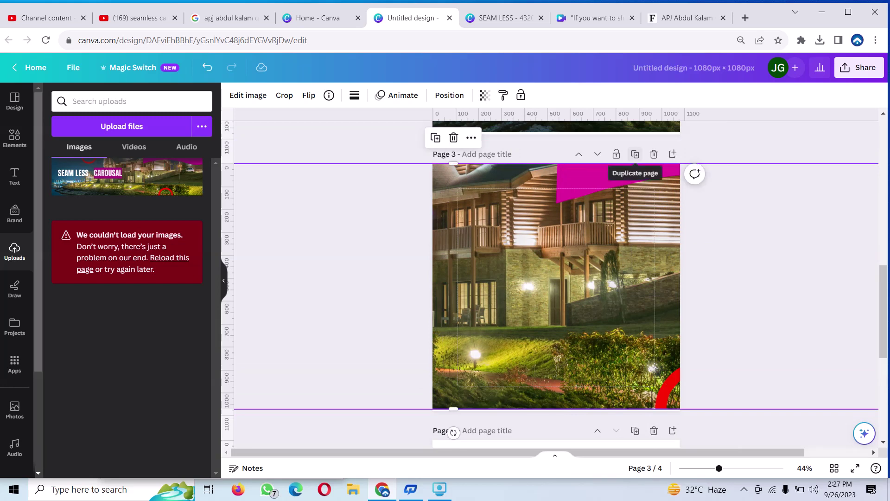
Step: Duplicate page 3 and shift the panorama on the new page 4 so the last panel with the parked car fills the page
{"action": "left_click", "coordinate": [635, 154]}
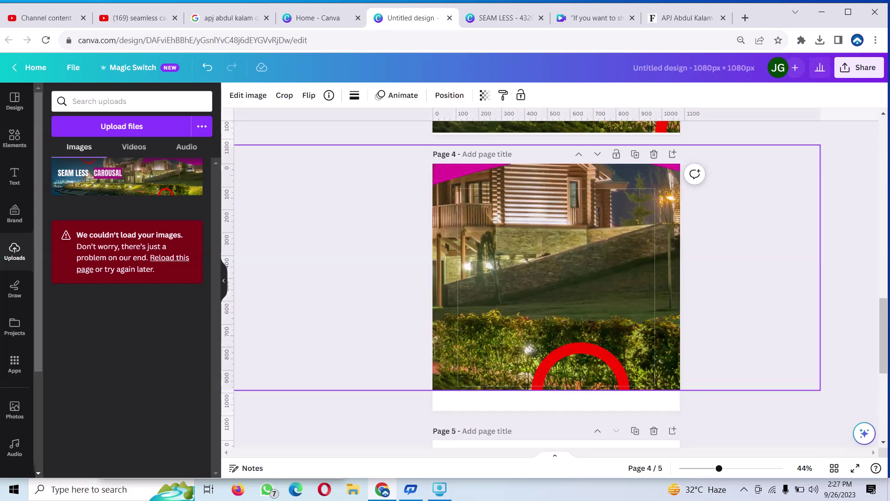
{"action": "left_click_drag", "start_coordinate": [556, 278], "coordinate": [415, 297]}
{"action": "key", "text": "Escape"}
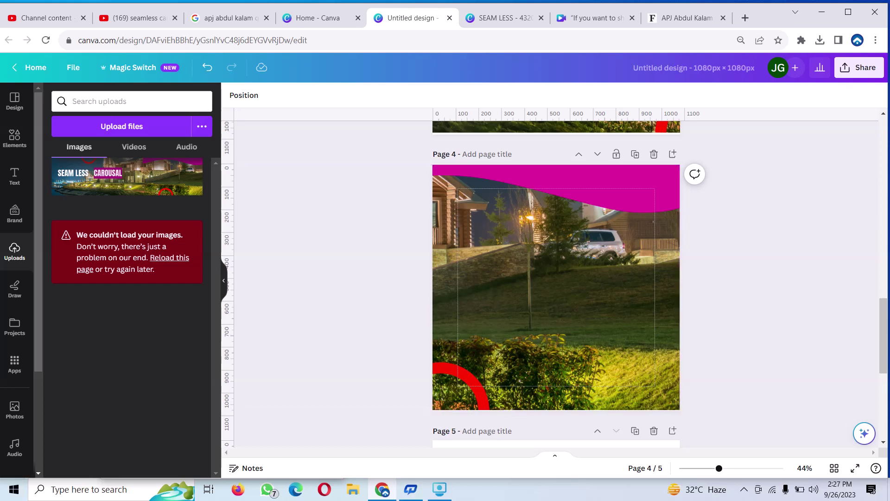
Step: Download only pages 1–4 of the design as PNG files at 1,080 × 1,080 px
{"action": "left_click", "coordinate": [859, 67]}
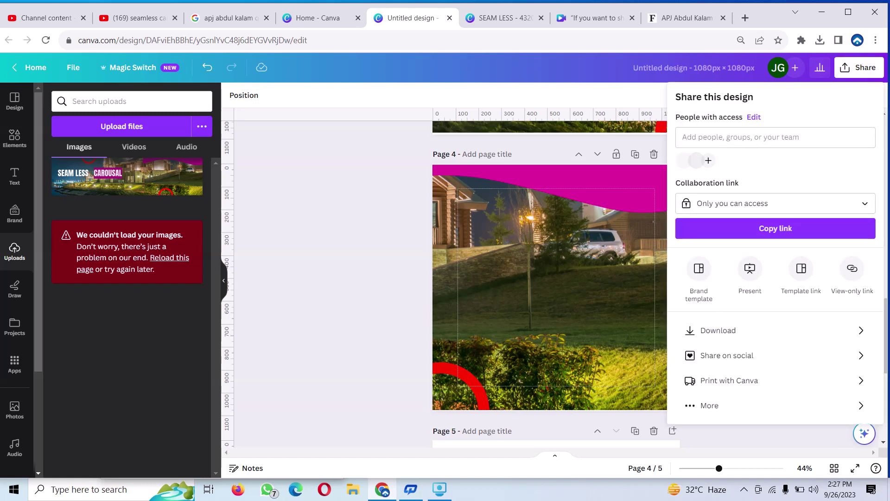
{"action": "left_click", "coordinate": [718, 330]}
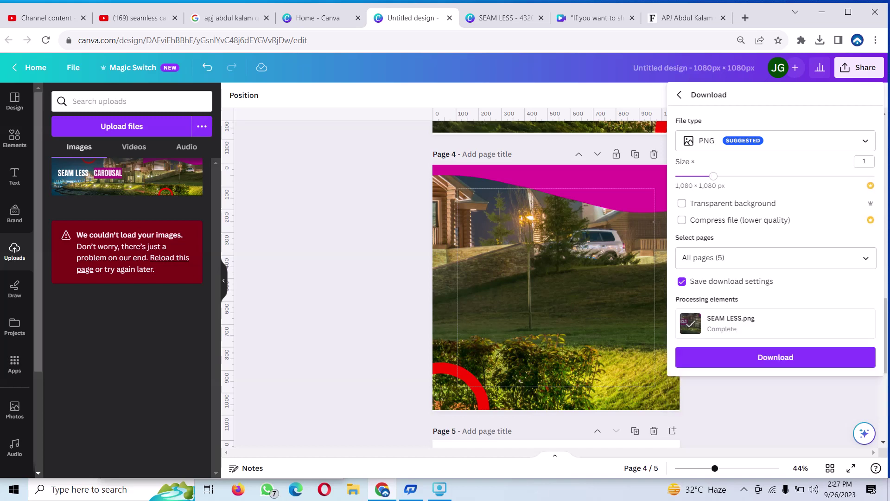
{"action": "left_click", "coordinate": [775, 258]}
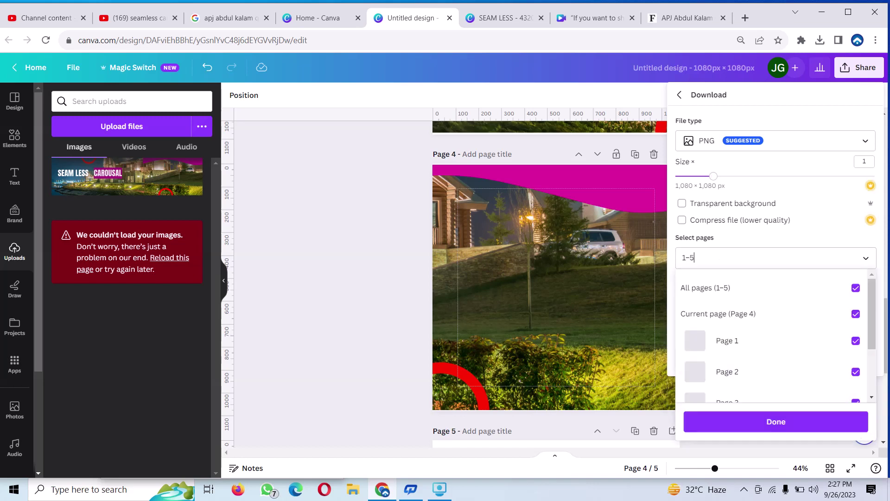
{"action": "key", "text": "BackSpace"}
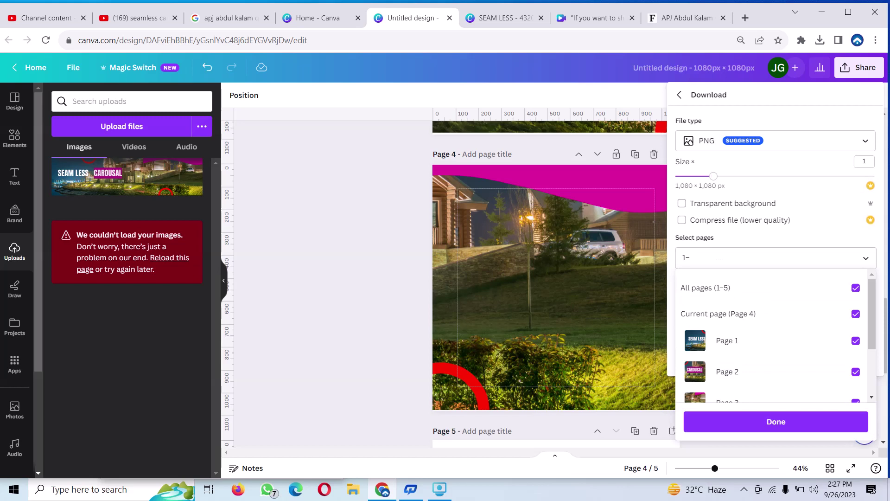
{"action": "type", "text": "4"}
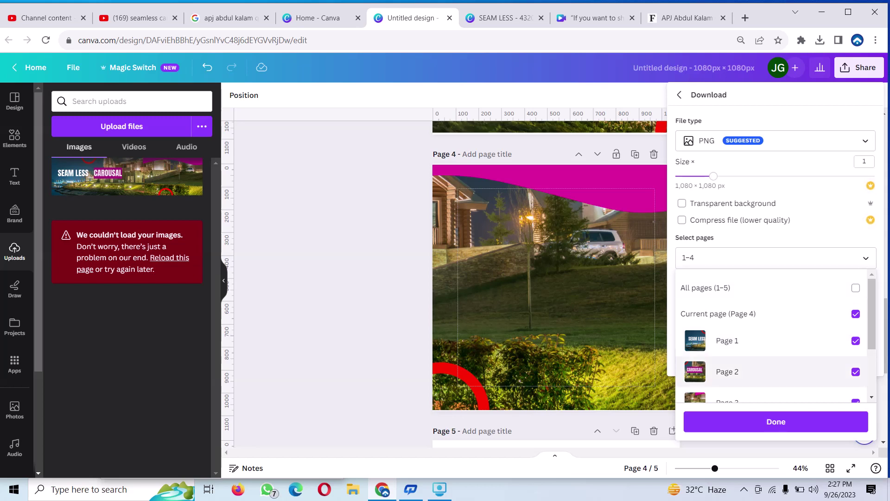
{"action": "key", "text": "Return"}
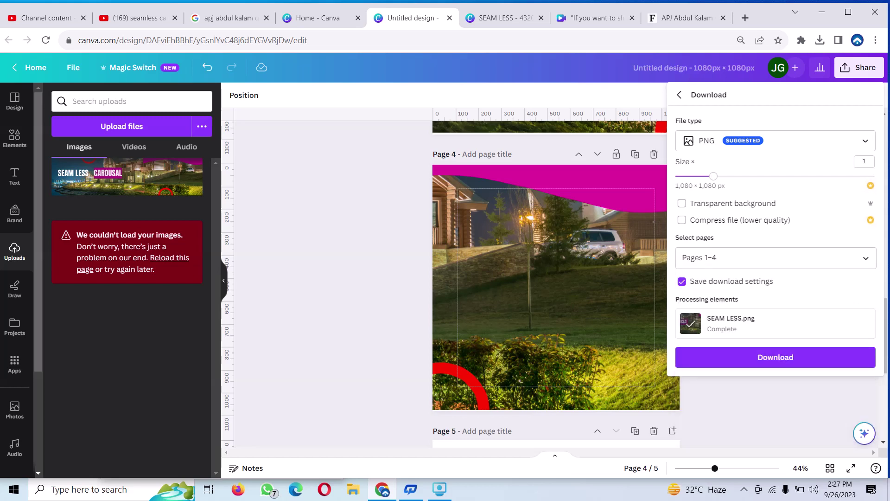
{"action": "left_click", "coordinate": [775, 357]}
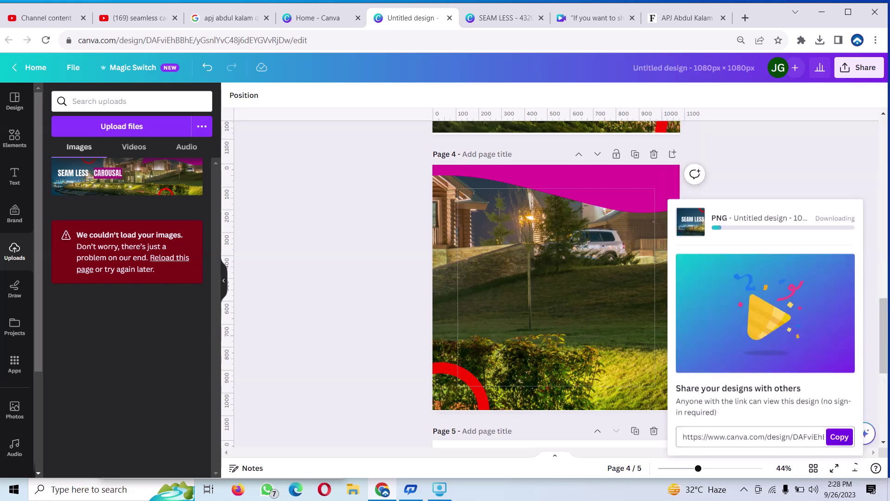